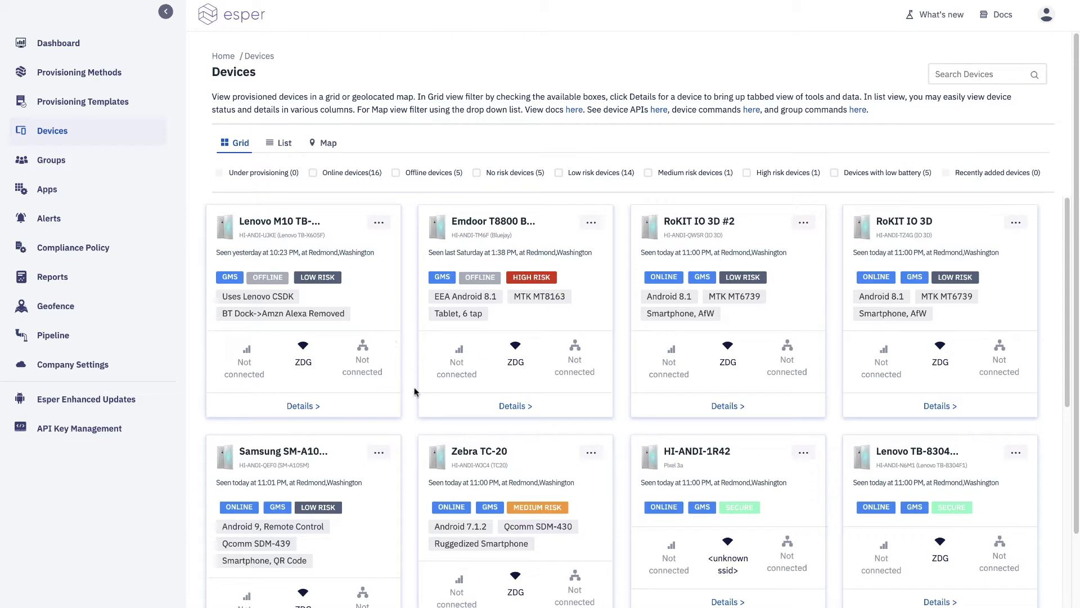
- Scroll down the Devices list to find the Zebra TC-20 card
{"action": "scroll", "coordinate": [450, 403], "scroll_direction": "down", "scroll_amount": 2}
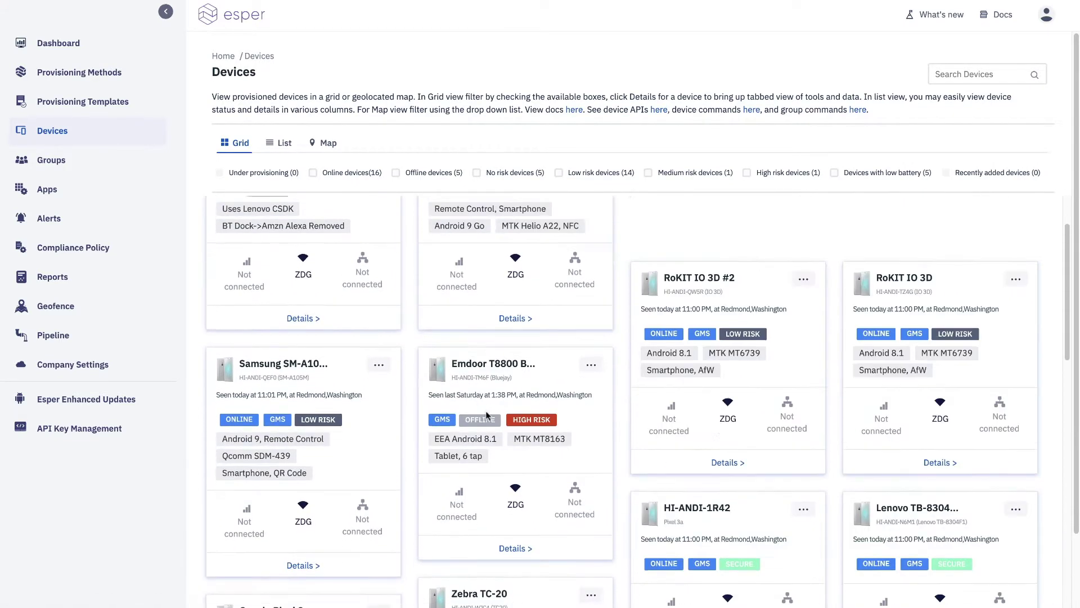
{"action": "scroll", "coordinate": [486, 415], "scroll_direction": "down", "scroll_amount": 3}
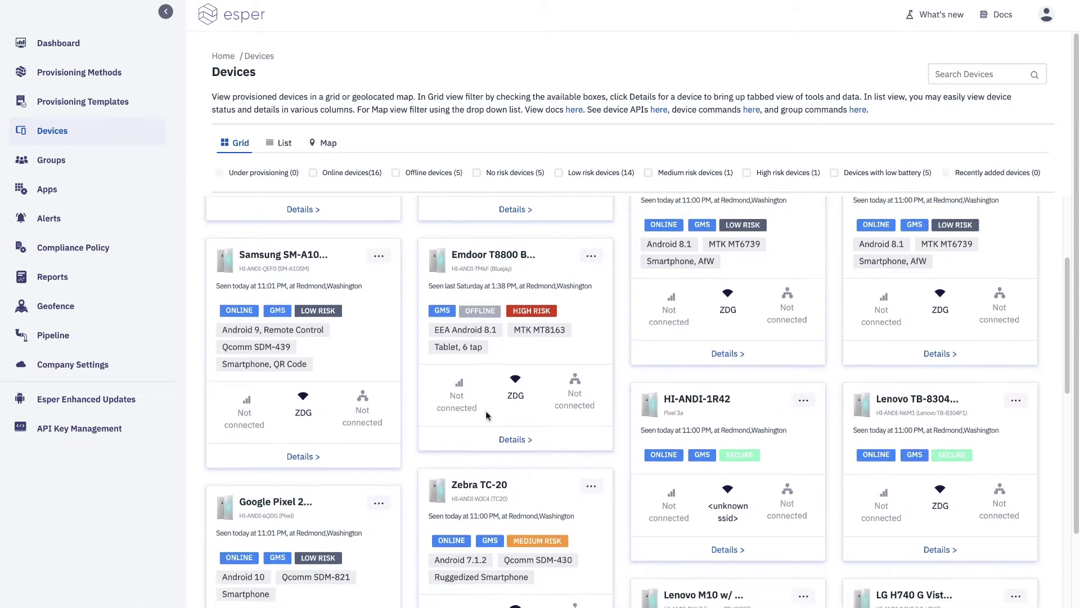
{"action": "scroll", "coordinate": [487, 415], "scroll_direction": "down", "scroll_amount": 3}
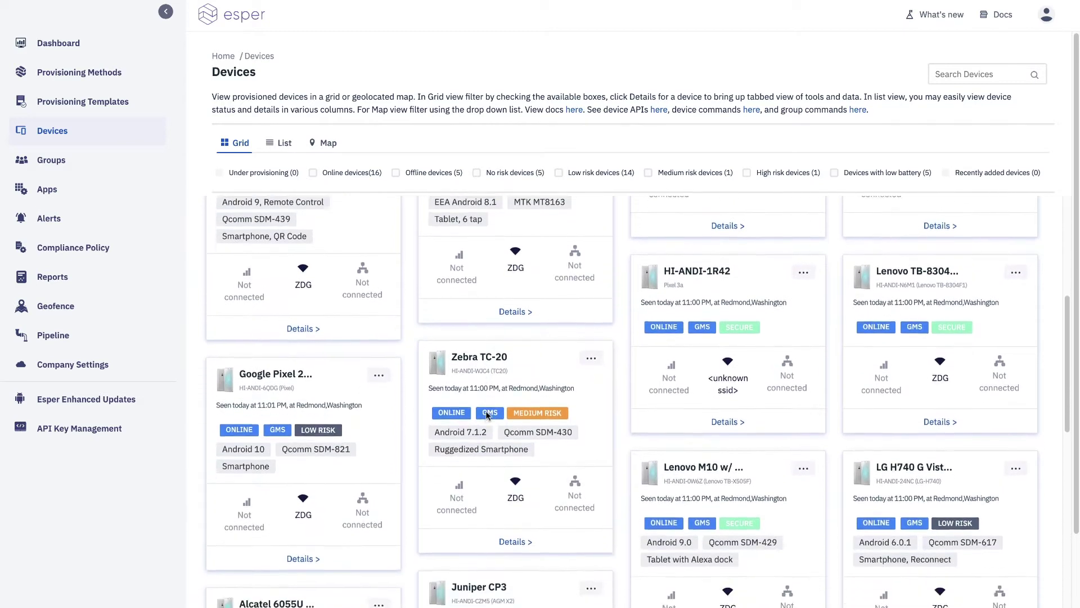
{"action": "scroll", "coordinate": [487, 415], "scroll_direction": "down", "scroll_amount": 3}
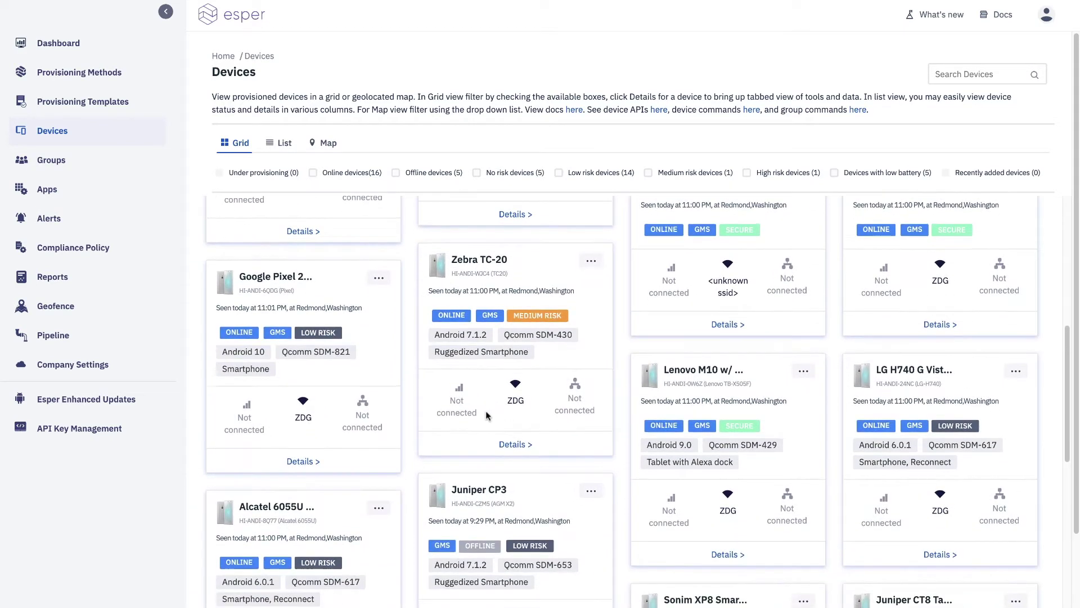
{"action": "scroll", "coordinate": [487, 415], "scroll_direction": "down", "scroll_amount": 3}
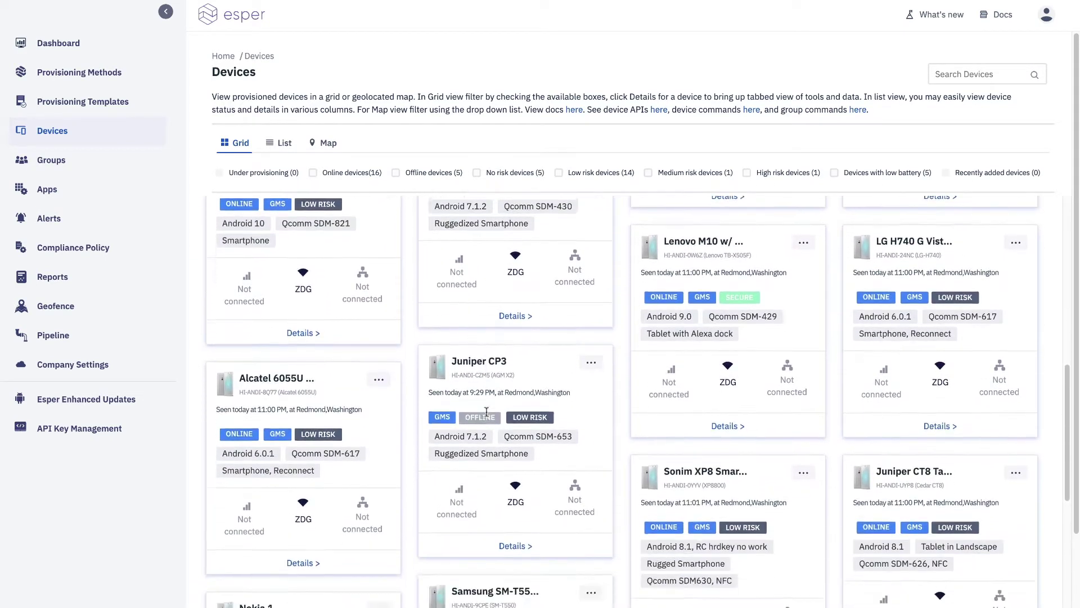
{"action": "scroll", "coordinate": [487, 414], "scroll_direction": "down", "scroll_amount": 2}
{"action": "scroll", "coordinate": [488, 414], "scroll_direction": "up", "scroll_amount": 15}
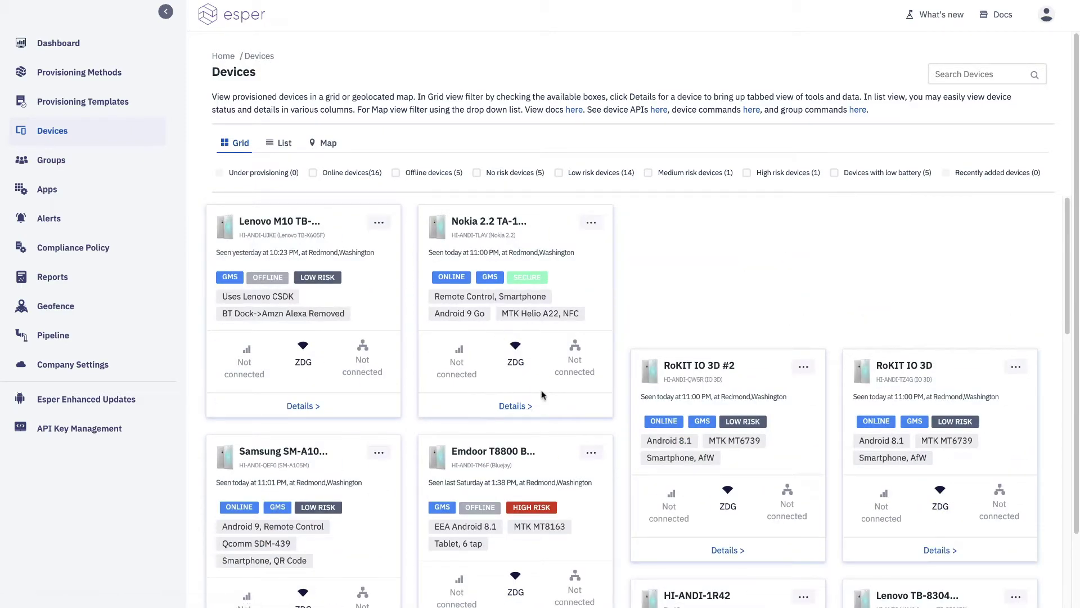
{"action": "scroll", "coordinate": [542, 390], "scroll_direction": "down", "scroll_amount": 7}
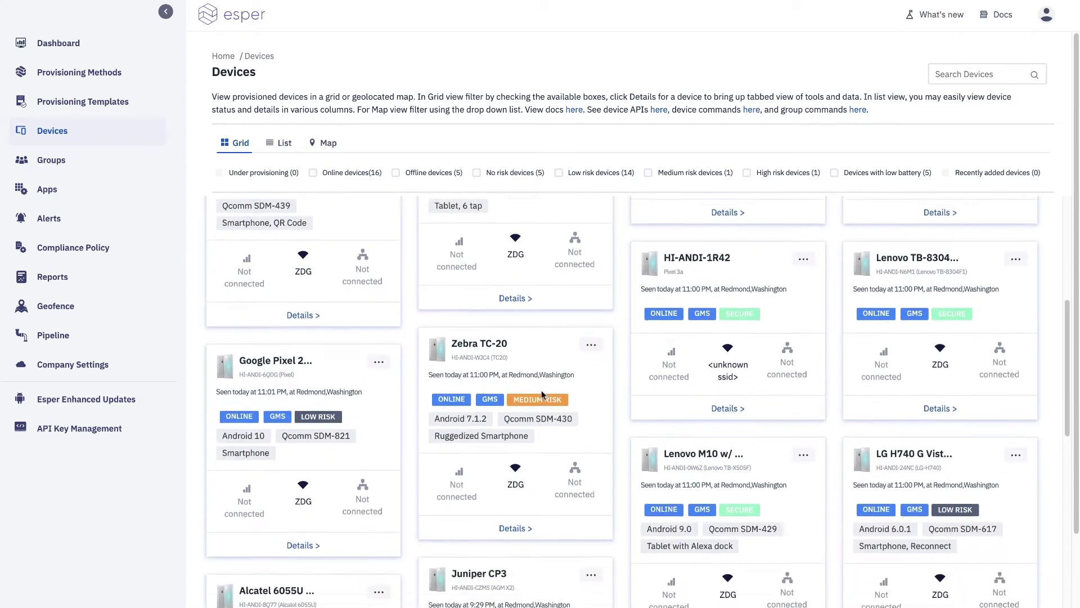
{"action": "scroll", "coordinate": [541, 390], "scroll_direction": "down", "scroll_amount": 1}
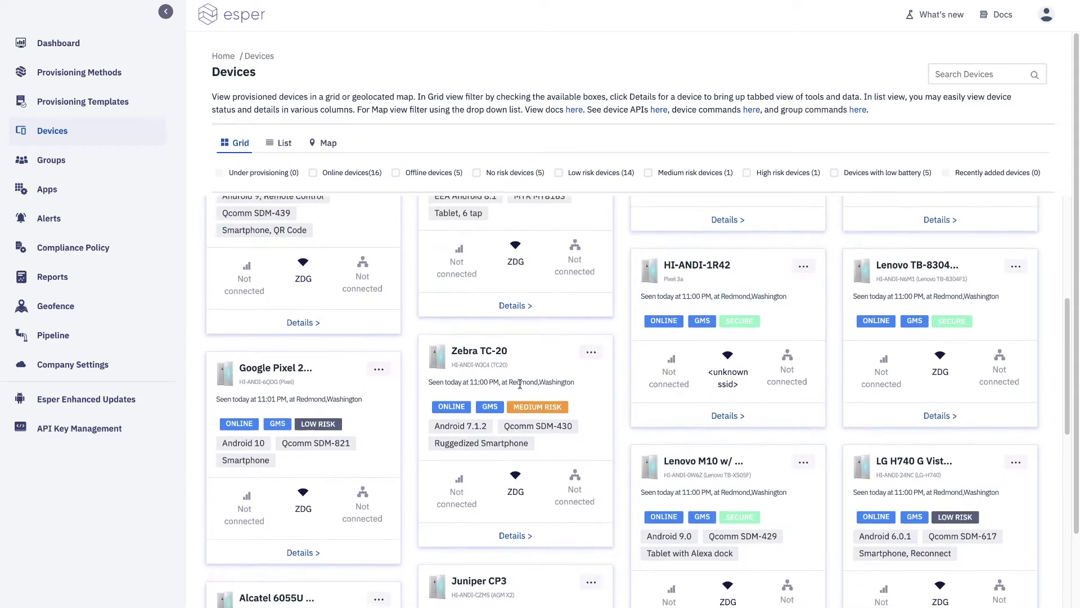
{"action": "scroll", "coordinate": [520, 384], "scroll_direction": "down", "scroll_amount": 1}
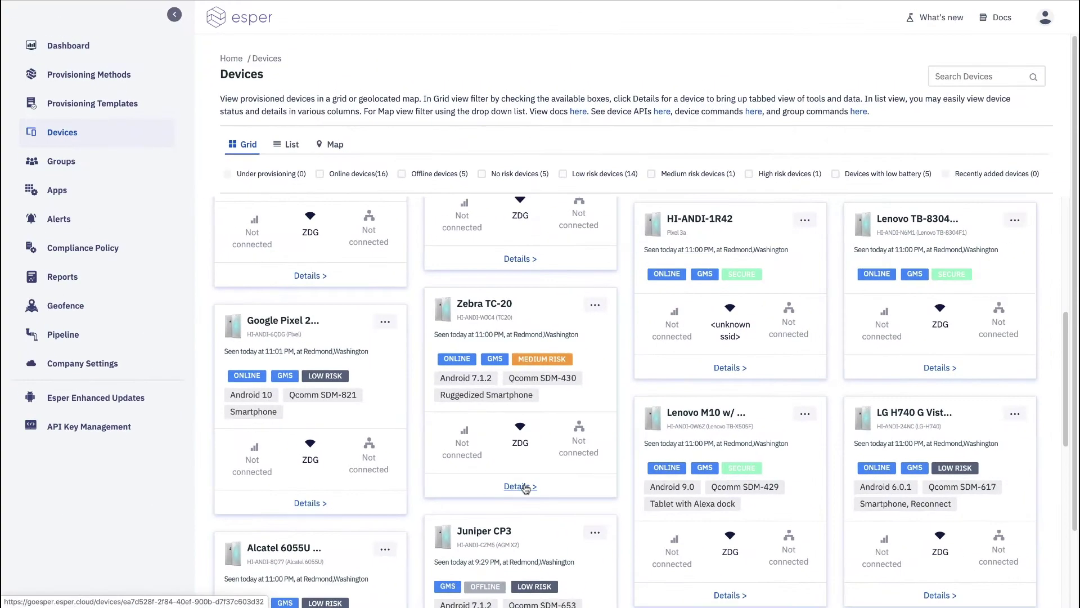
- Open the Zebra TC-20's details, review its Information tab, then switch to Settings
{"action": "left_click", "coordinate": [520, 486]}
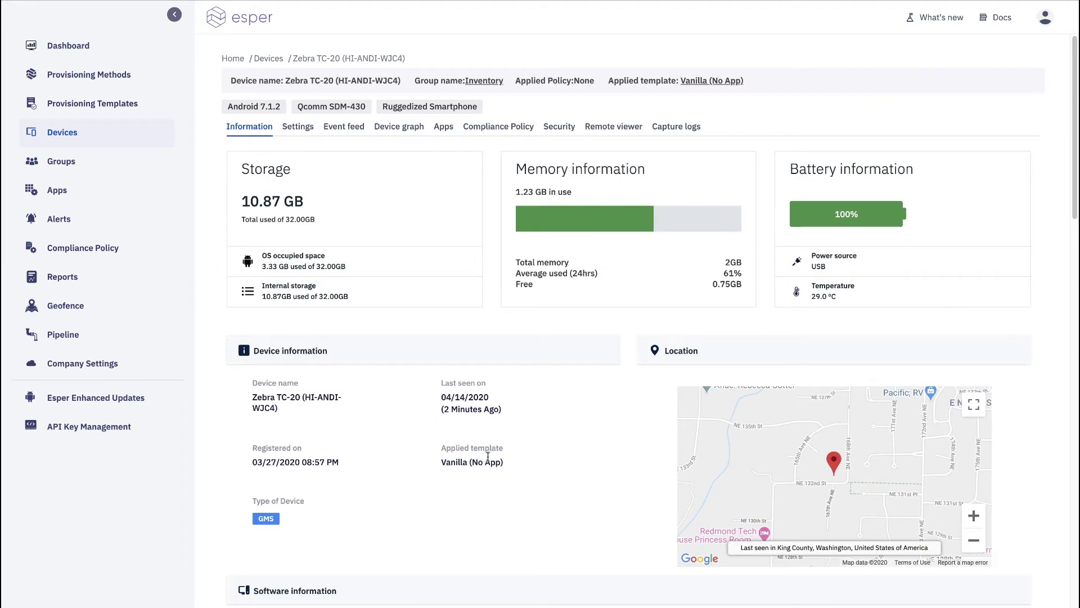
{"action": "scroll", "coordinate": [504, 473], "scroll_direction": "down", "scroll_amount": 2}
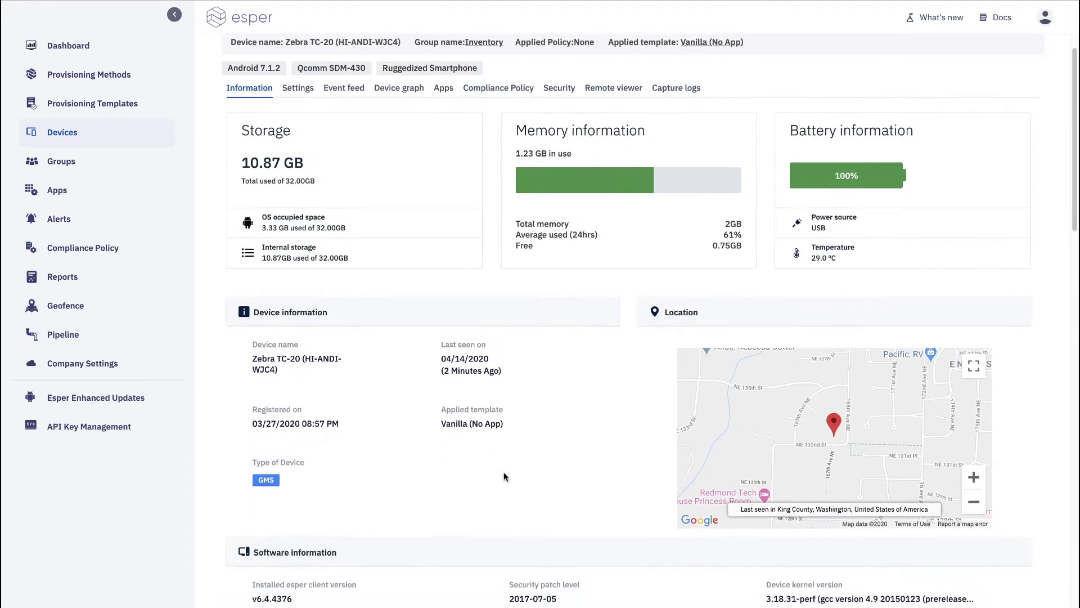
{"action": "scroll", "coordinate": [504, 476], "scroll_direction": "down", "scroll_amount": 3}
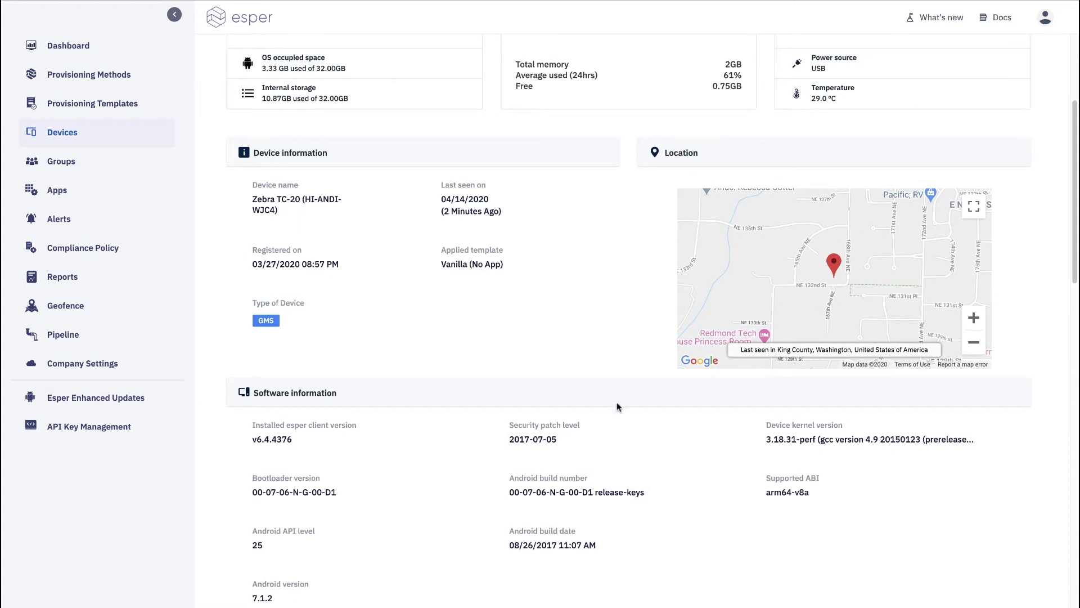
{"action": "scroll", "coordinate": [599, 417], "scroll_direction": "down", "scroll_amount": 2}
{"action": "scroll", "coordinate": [599, 418], "scroll_direction": "down", "scroll_amount": 5}
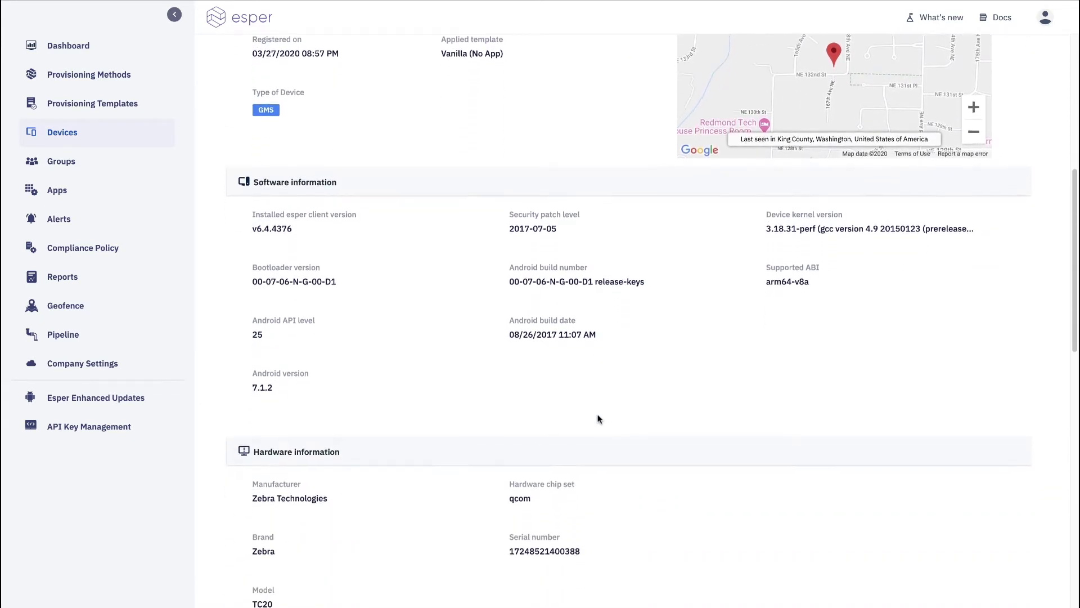
{"action": "scroll", "coordinate": [598, 418], "scroll_direction": "down", "scroll_amount": 7}
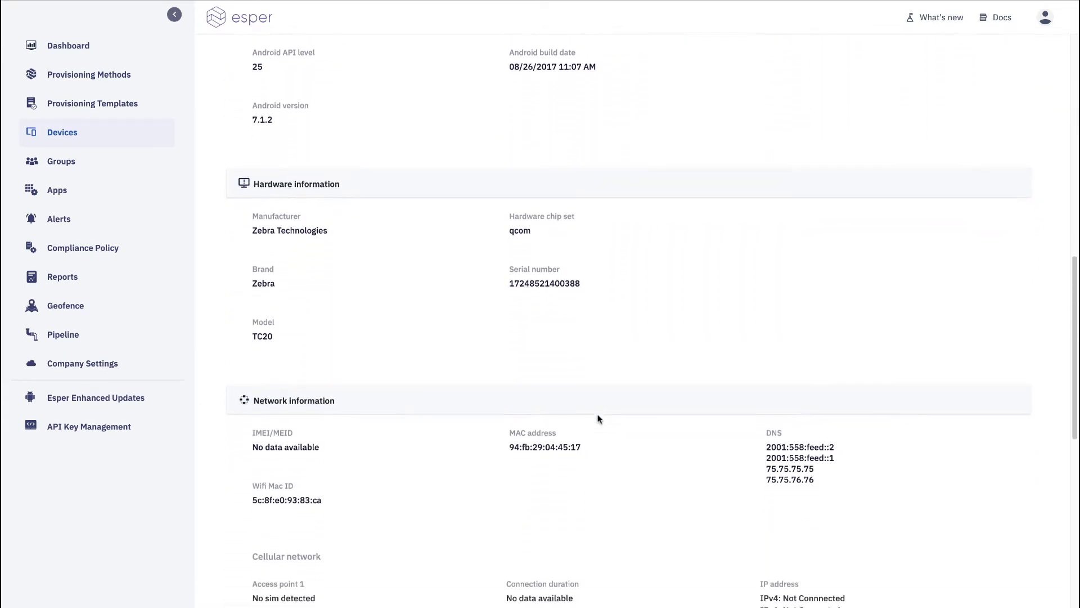
{"action": "scroll", "coordinate": [599, 418], "scroll_direction": "down", "scroll_amount": 8}
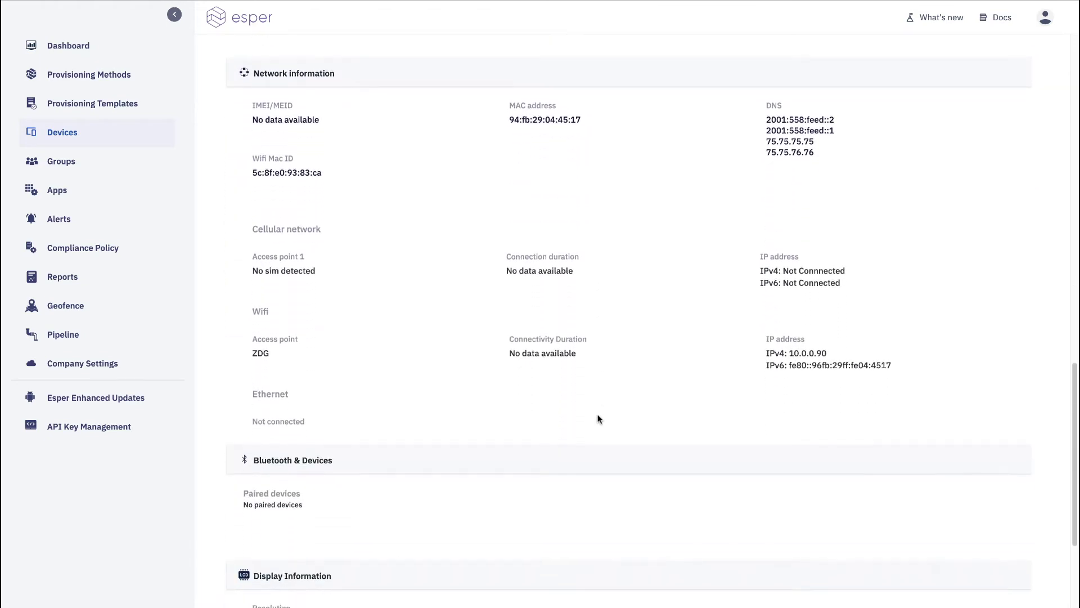
{"action": "scroll", "coordinate": [598, 418], "scroll_direction": "up", "scroll_amount": 15}
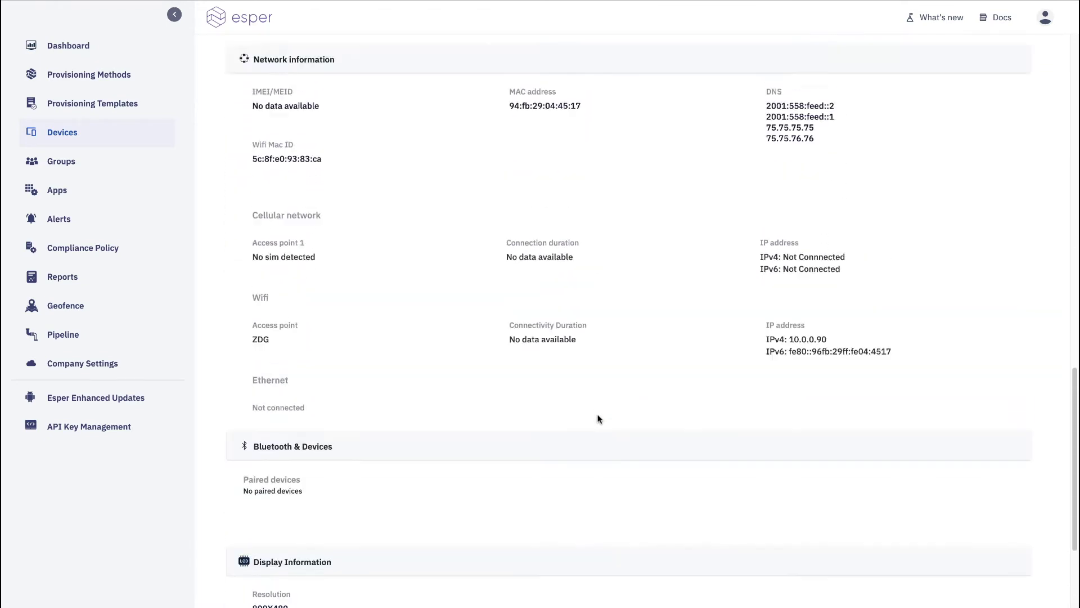
{"action": "scroll", "coordinate": [599, 418], "scroll_direction": "up", "scroll_amount": 7}
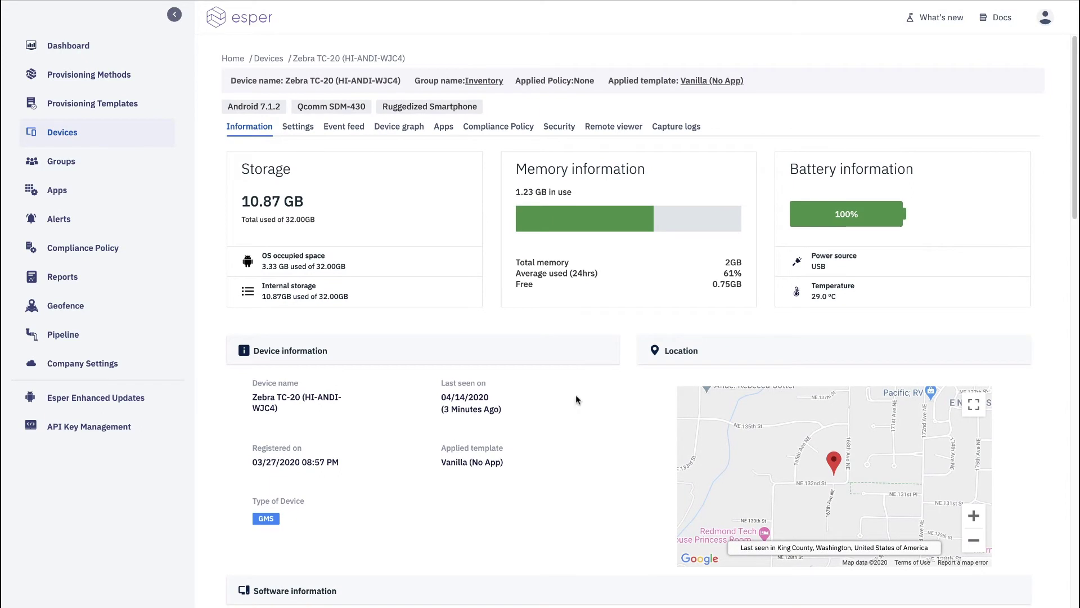
{"action": "left_click", "coordinate": [300, 127]}
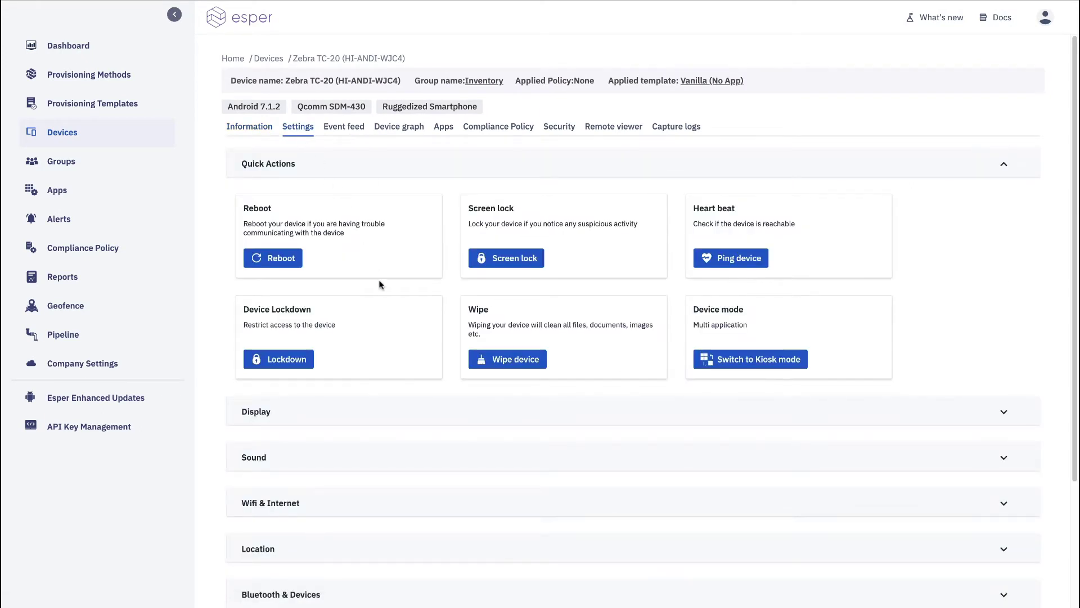
- Expand Display to show brightness 9%, orientation Auto and screen timeout Never
{"action": "scroll", "coordinate": [379, 285], "scroll_direction": "down", "scroll_amount": 2}
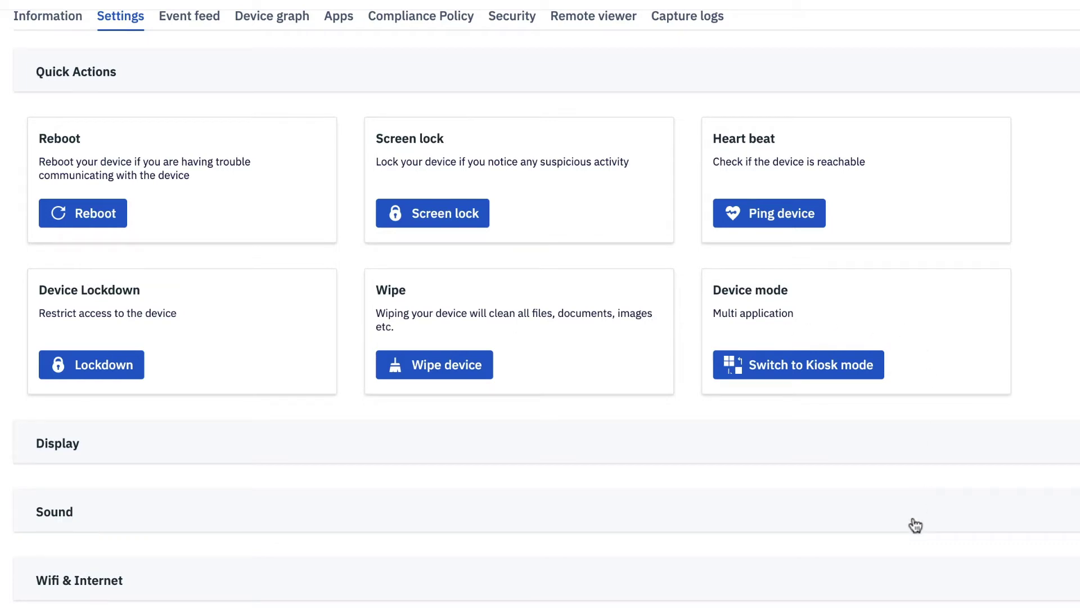
{"action": "scroll", "coordinate": [912, 523], "scroll_direction": "down", "scroll_amount": 3}
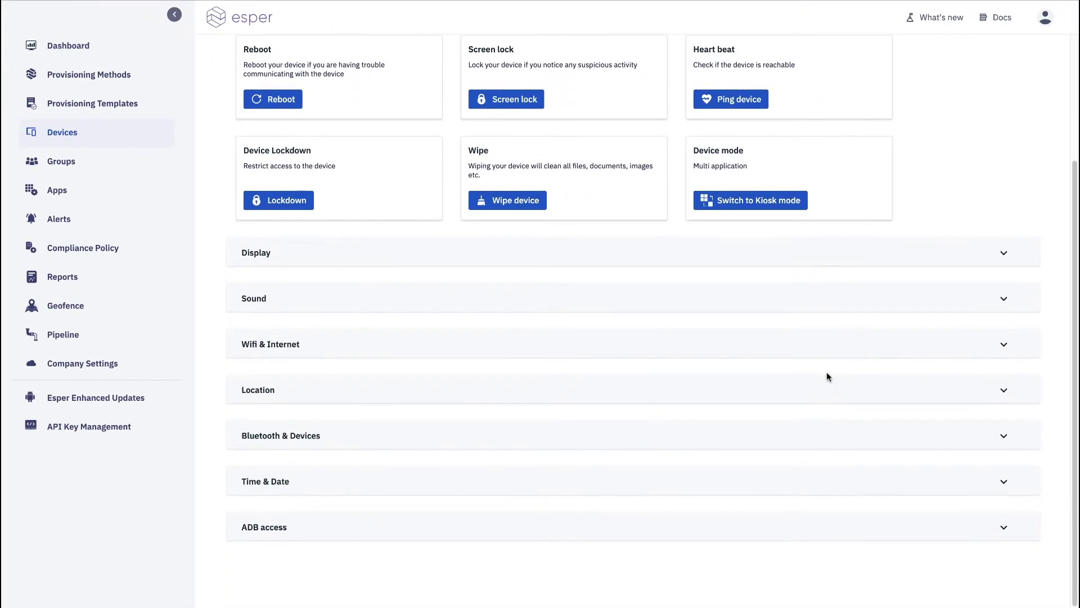
{"action": "left_click", "coordinate": [1004, 253]}
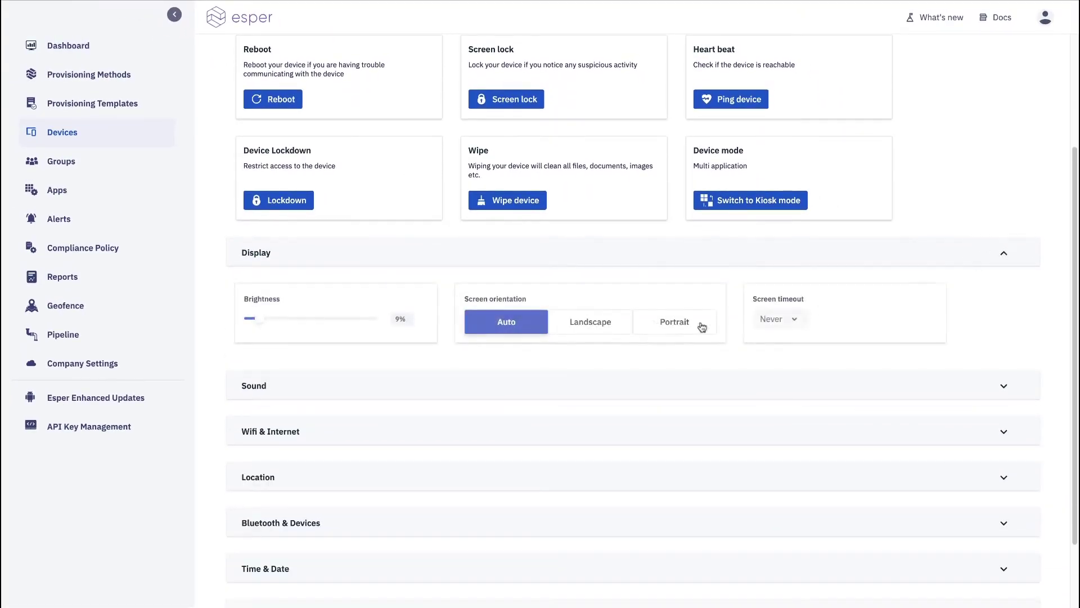
- Raise the Zebra TC-20's screen brightness to 52% and collapse the Display section
{"action": "left_click_drag", "start_coordinate": [260, 319], "coordinate": [314, 321]}
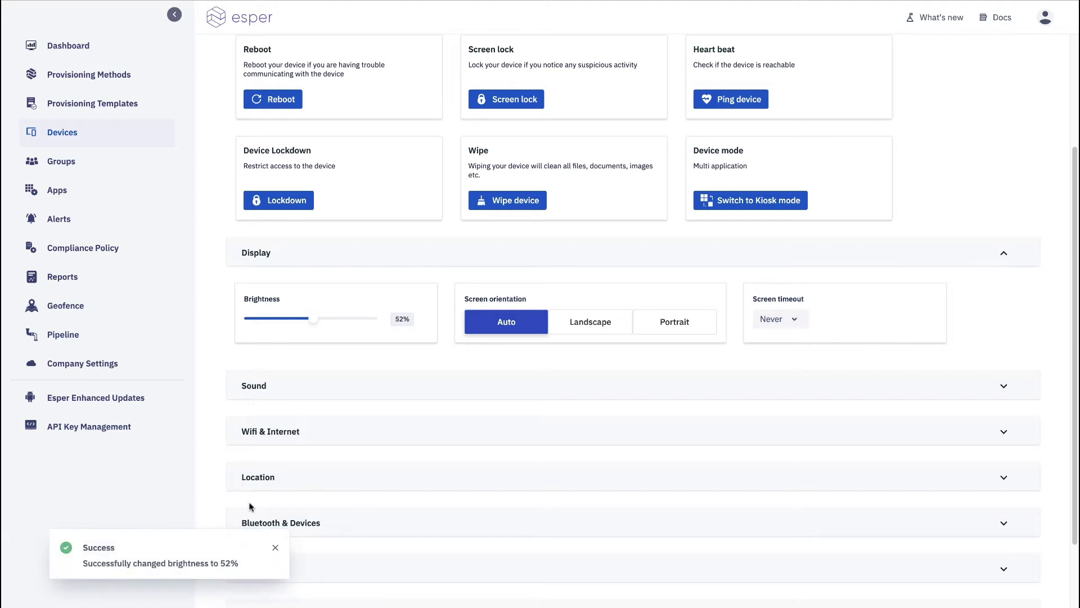
{"action": "left_click", "coordinate": [999, 257]}
- Check the Sound section, then browse and collapse the Wifi & Internet settings
{"action": "left_click", "coordinate": [1003, 299]}
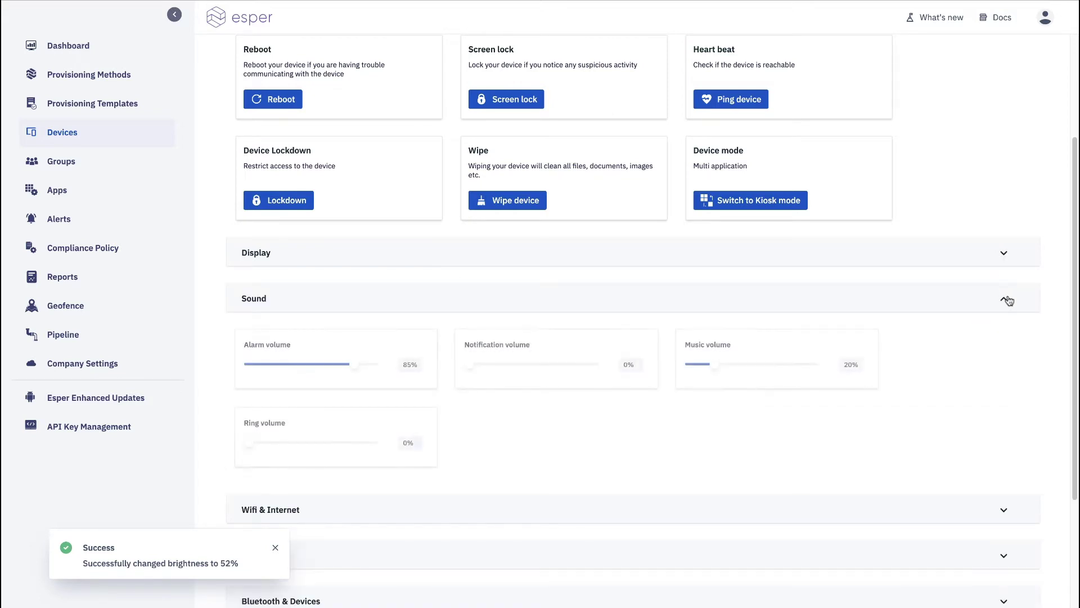
{"action": "left_click", "coordinate": [1004, 299]}
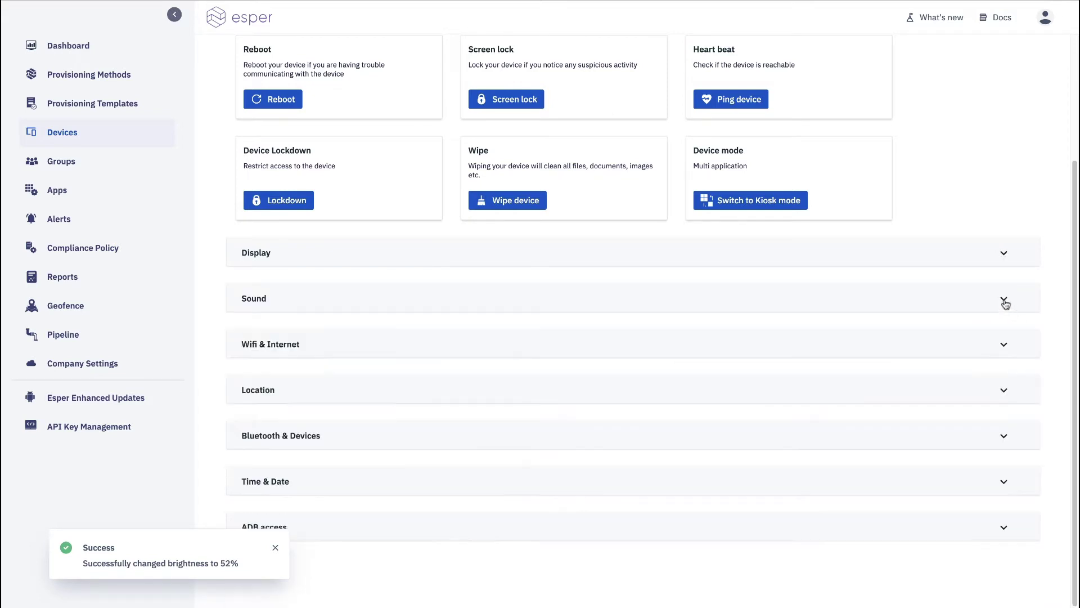
{"action": "left_click", "coordinate": [1004, 344]}
{"action": "scroll", "coordinate": [589, 443], "scroll_direction": "down", "scroll_amount": 1}
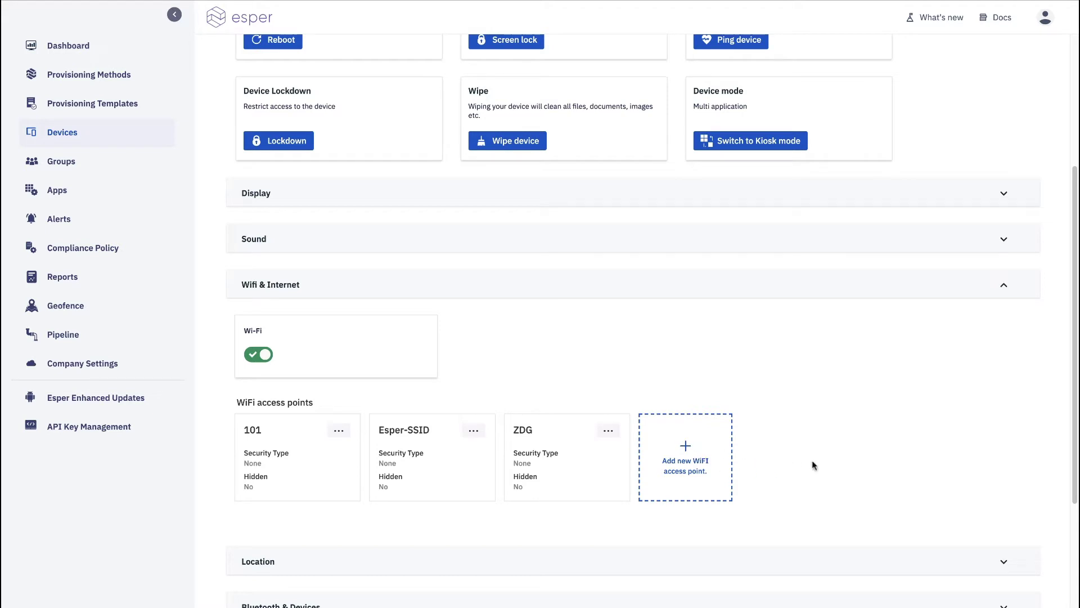
{"action": "left_click", "coordinate": [1005, 289]}
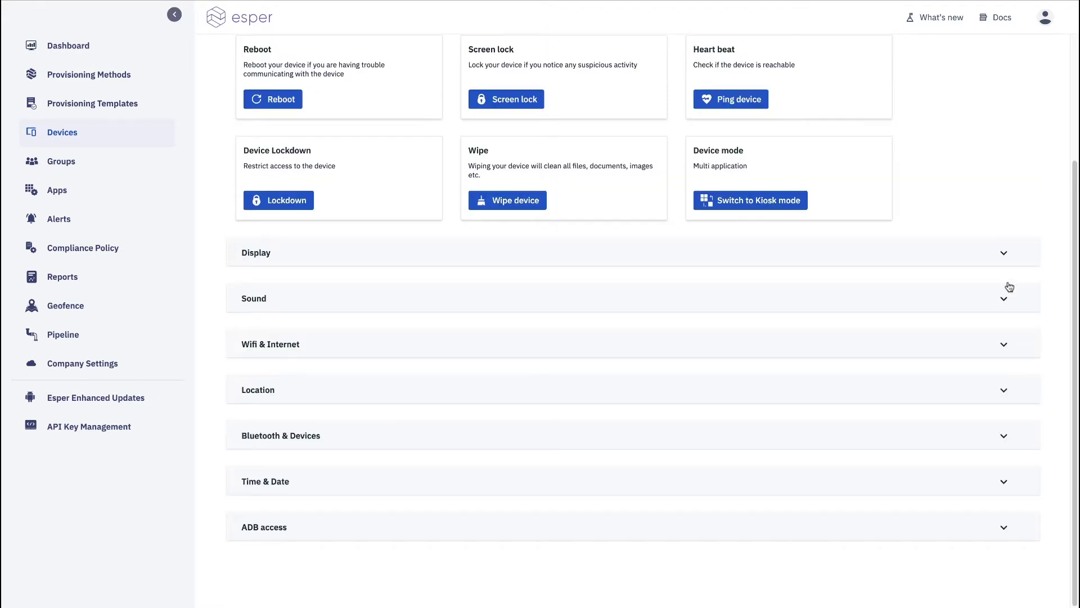
- Review Location's GPS settings, then expand Bluetooth & Devices: Bluetooth on, no paired devices
{"action": "left_click", "coordinate": [1004, 388]}
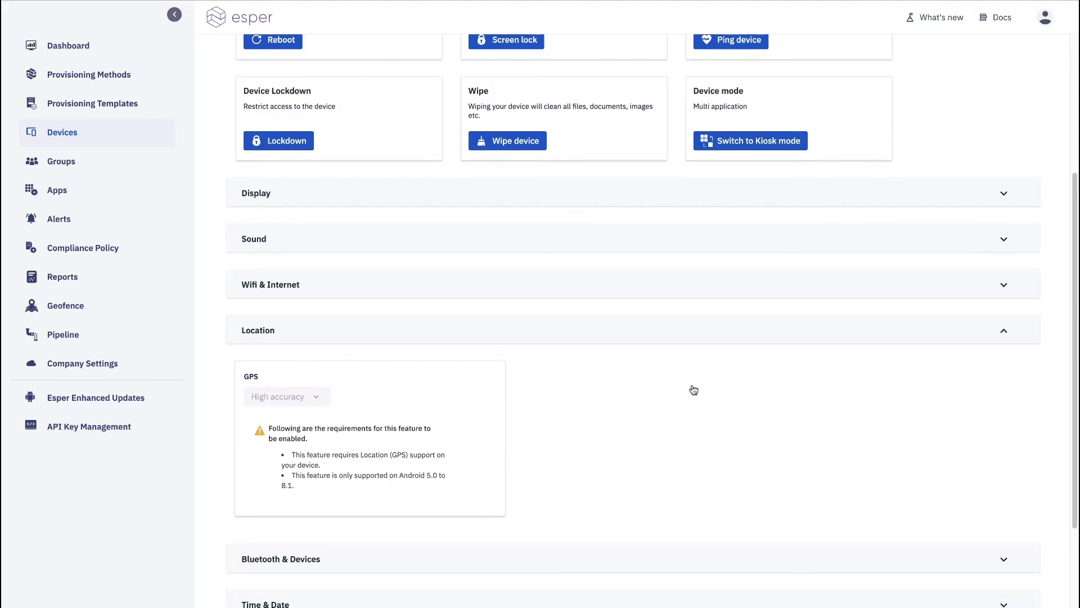
{"action": "left_click", "coordinate": [1004, 331]}
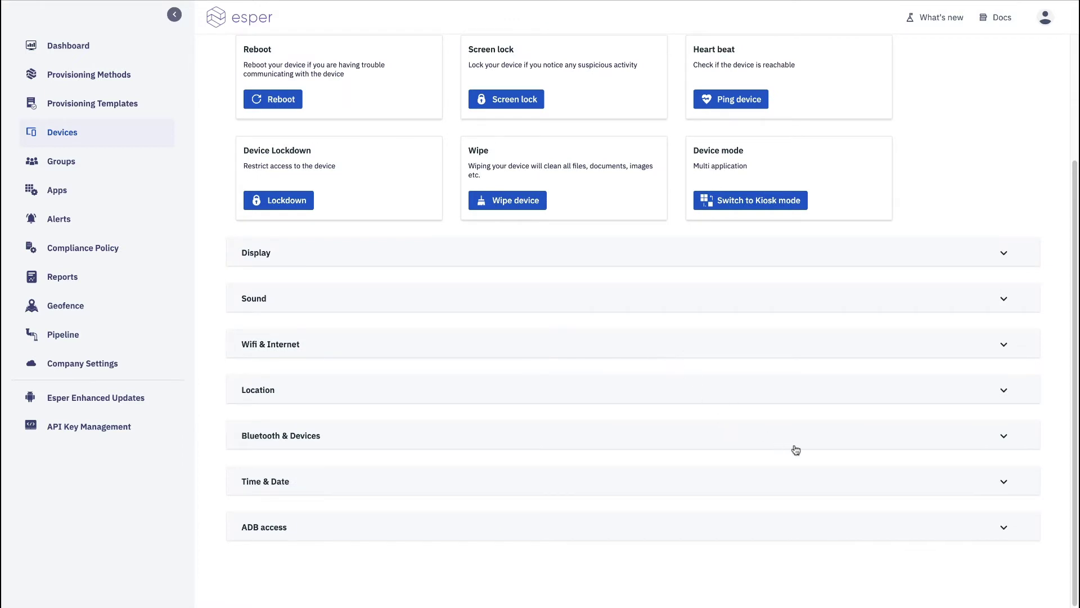
{"action": "left_click", "coordinate": [1001, 433]}
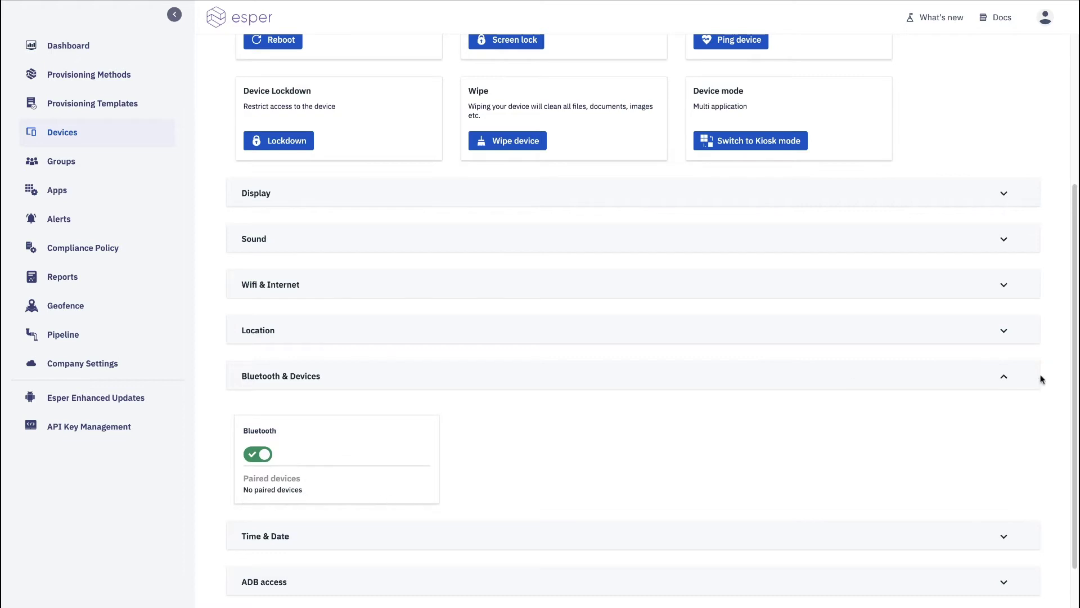
- Glance at Time & Date, then turn ADB access on for the device for 1 hour
{"action": "left_click", "coordinate": [1002, 376]}
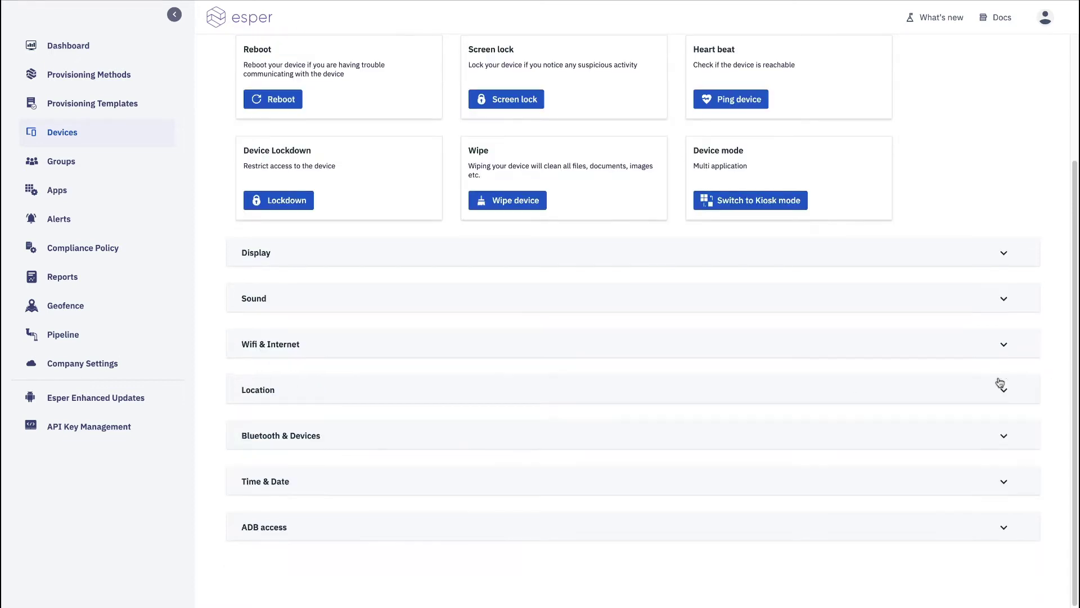
{"action": "left_click", "coordinate": [1005, 483]}
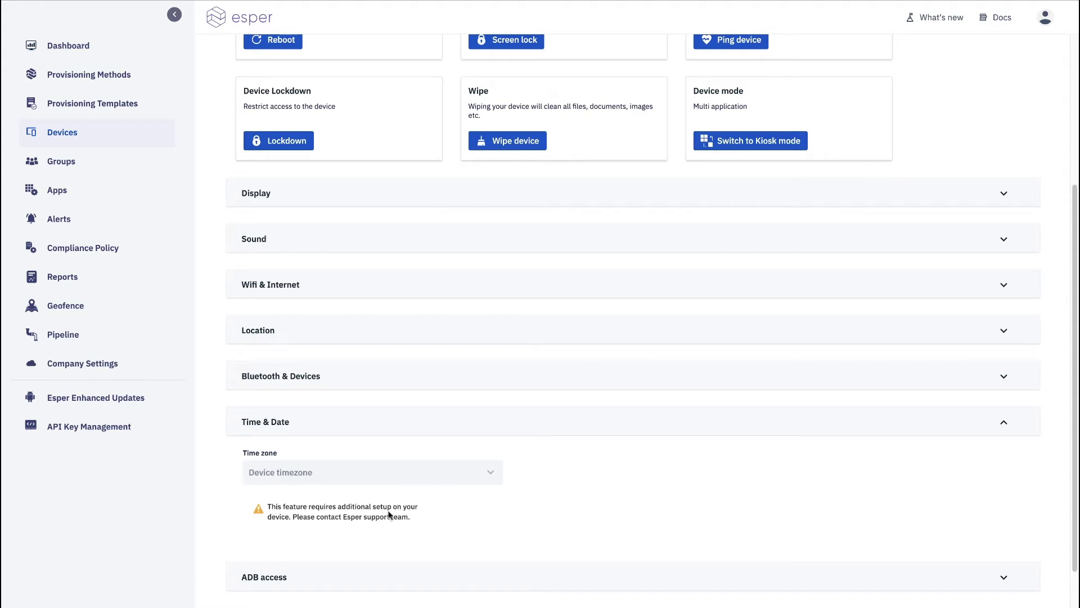
{"action": "left_click", "coordinate": [1005, 423]}
{"action": "left_click", "coordinate": [1007, 526]}
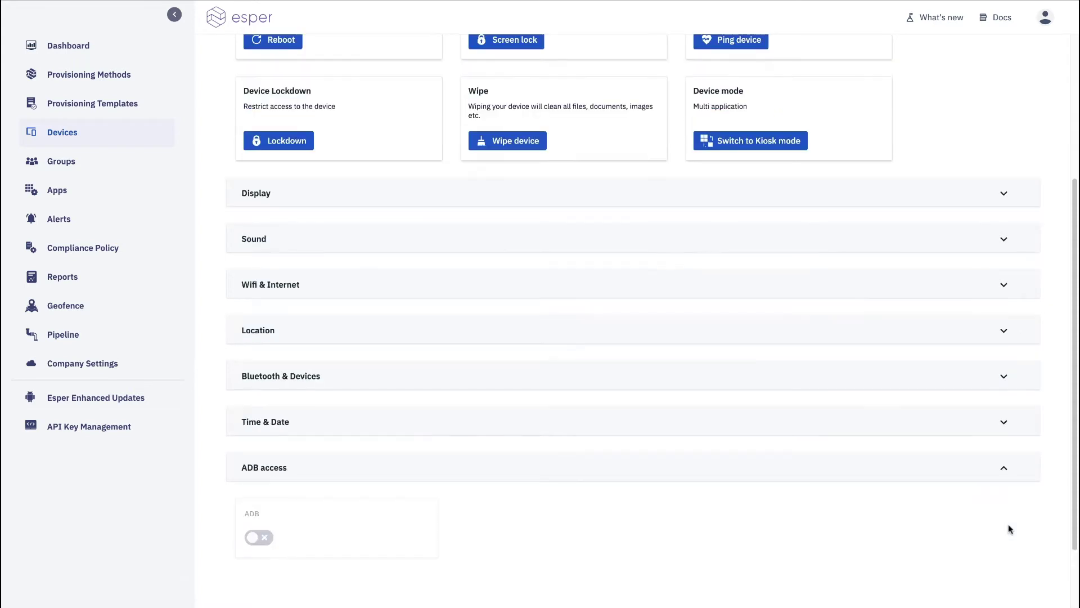
{"action": "left_click", "coordinate": [259, 537]}
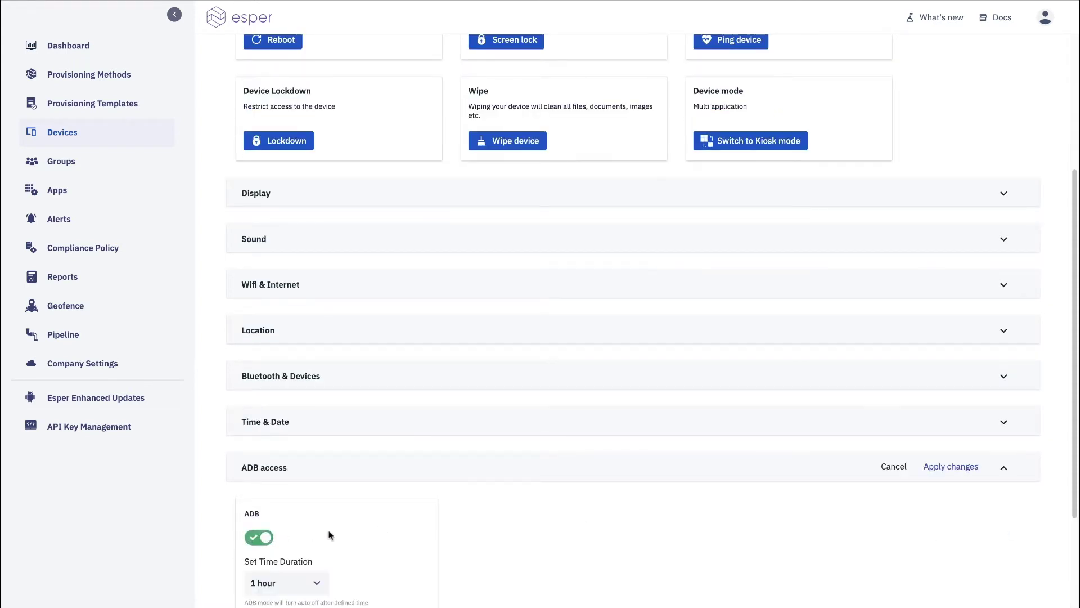
{"action": "scroll", "coordinate": [422, 566], "scroll_direction": "down", "scroll_amount": 2}
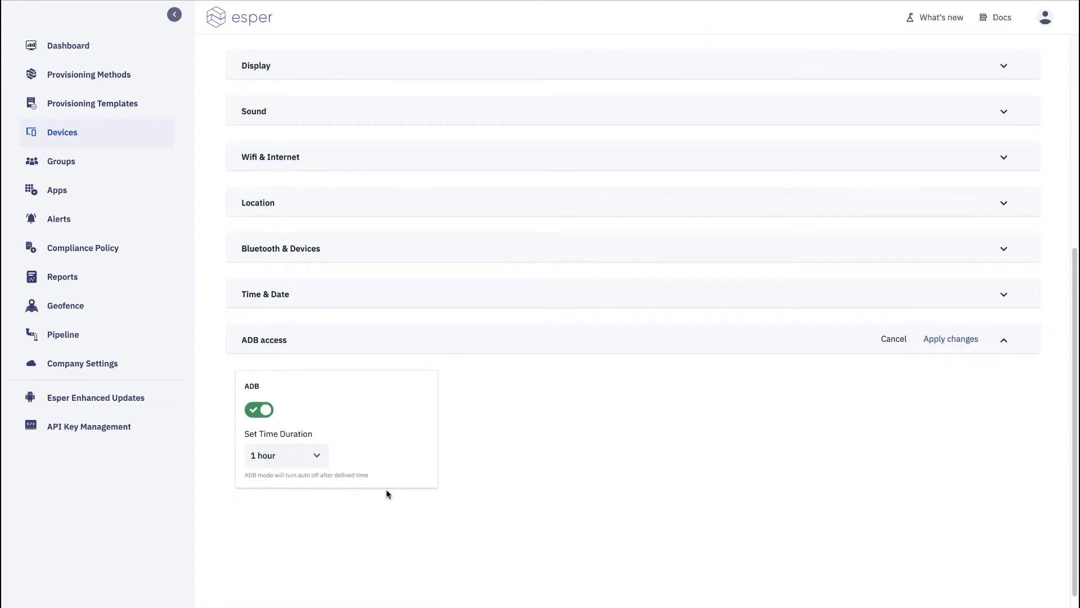
{"action": "scroll", "coordinate": [567, 464], "scroll_direction": "up", "scroll_amount": 6}
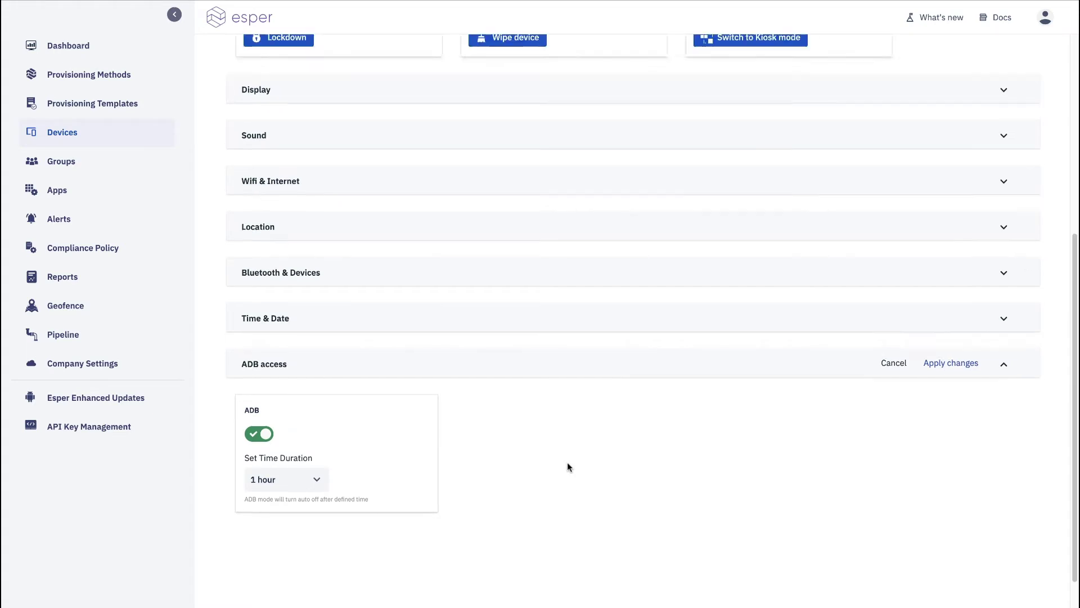
- Scroll through the Event feed's SET BRIGHTNESS SCALE and INSTALL commands and back
{"action": "left_click", "coordinate": [345, 126]}
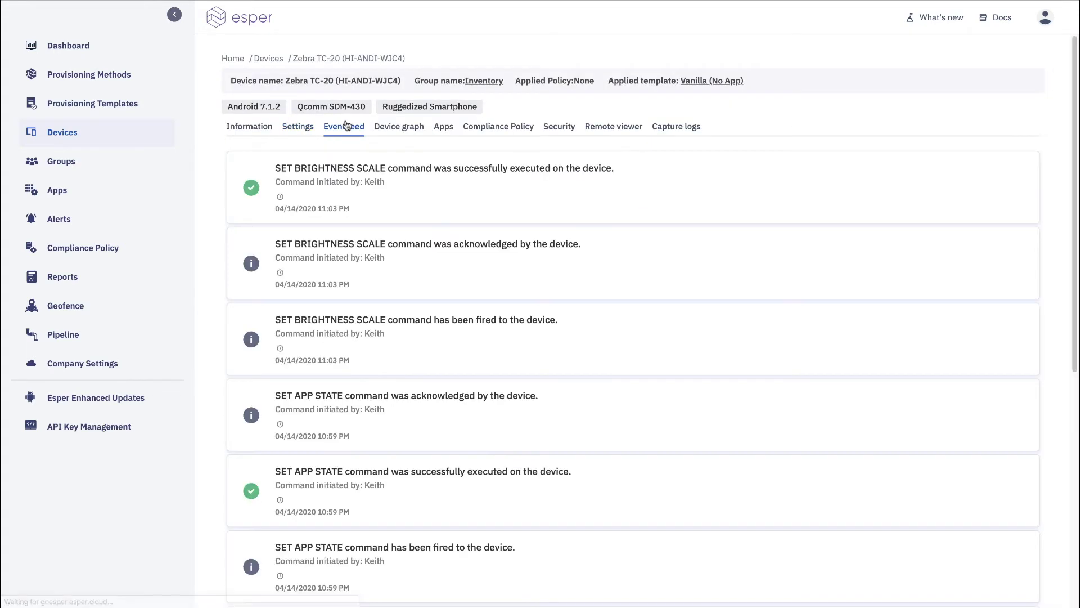
{"action": "scroll", "coordinate": [346, 280], "scroll_direction": "down", "scroll_amount": 3}
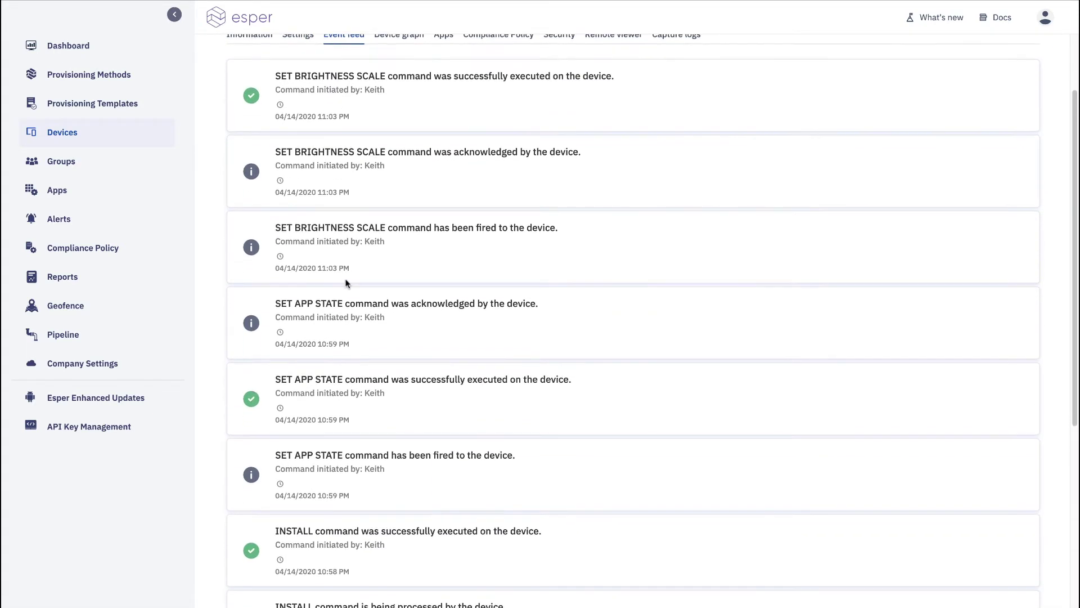
{"action": "scroll", "coordinate": [347, 281], "scroll_direction": "down", "scroll_amount": 4}
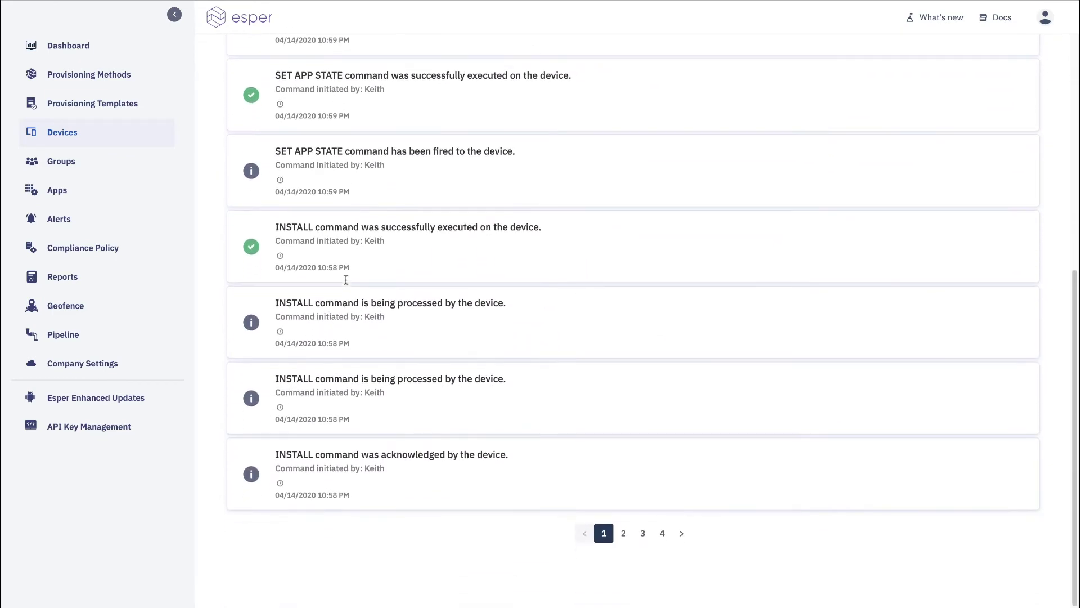
{"action": "scroll", "coordinate": [346, 280], "scroll_direction": "up", "scroll_amount": 7}
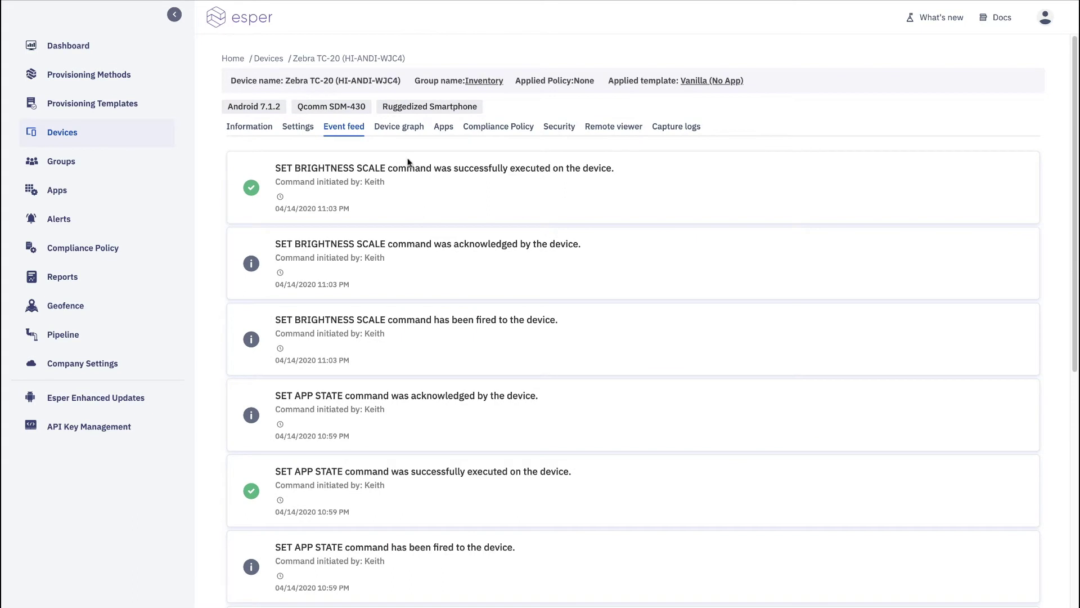
{"action": "left_click", "coordinate": [406, 130]}
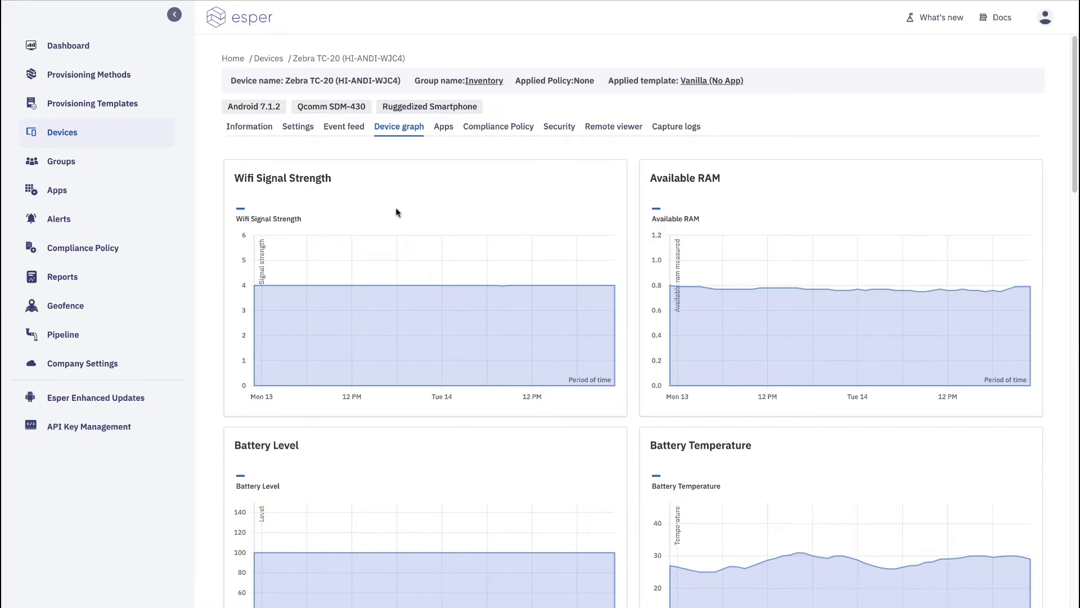
- Scroll through the Wifi signal, RAM, battery, storage and data usage charts
{"action": "scroll", "coordinate": [712, 306], "scroll_direction": "down", "scroll_amount": 3}
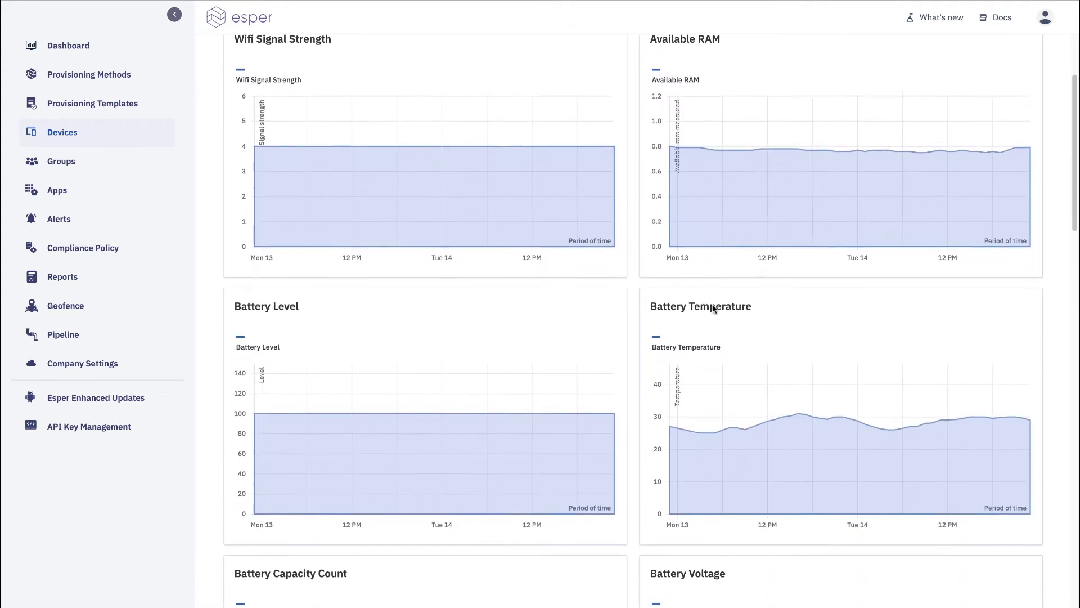
{"action": "scroll", "coordinate": [712, 307], "scroll_direction": "down", "scroll_amount": 10}
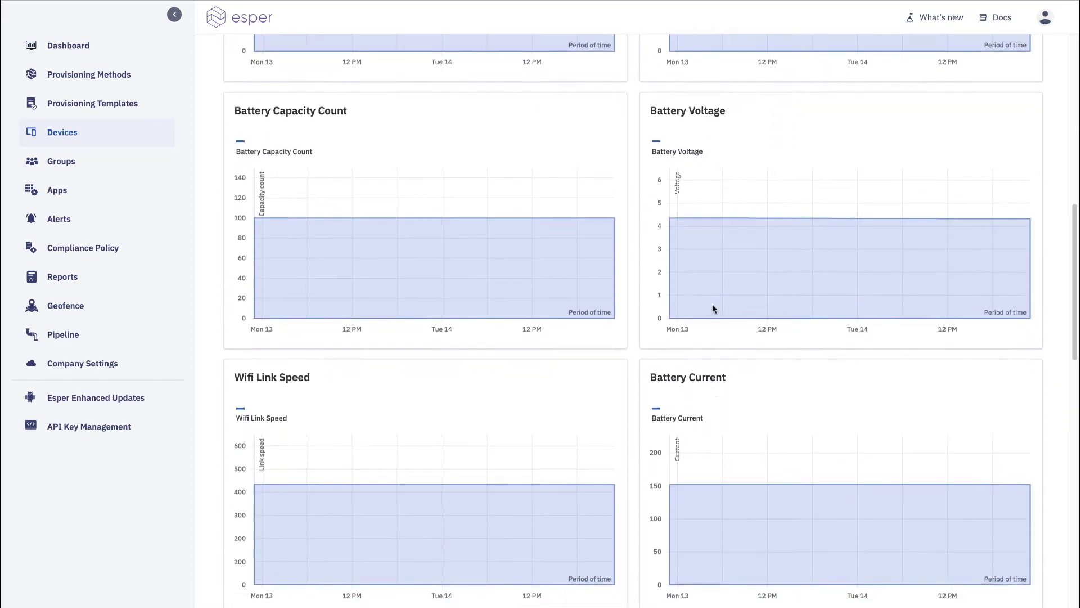
{"action": "scroll", "coordinate": [712, 309], "scroll_direction": "down", "scroll_amount": 9}
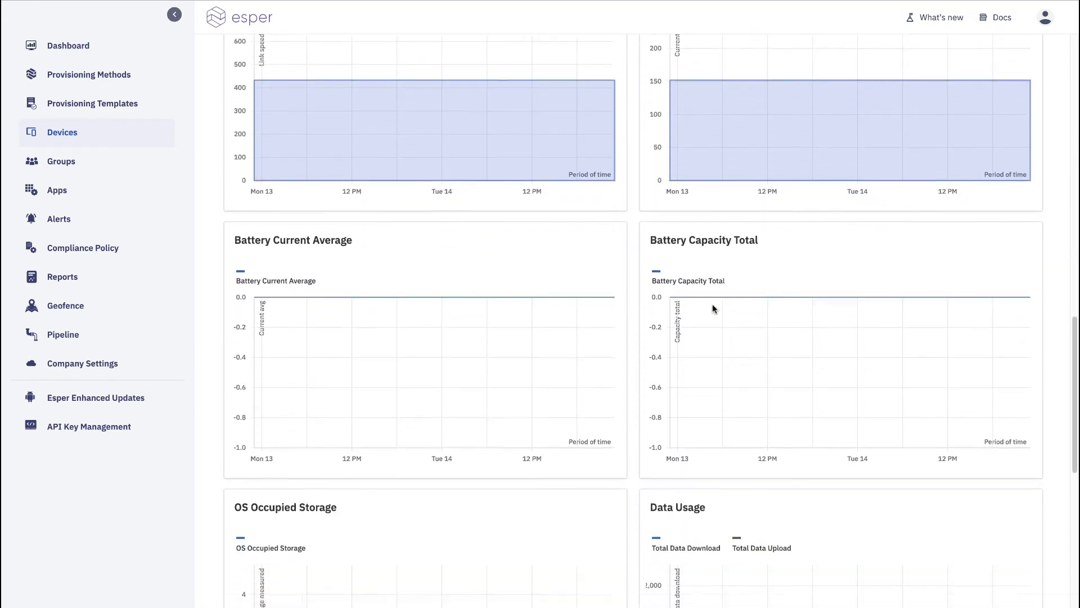
{"action": "scroll", "coordinate": [712, 309], "scroll_direction": "down", "scroll_amount": 9}
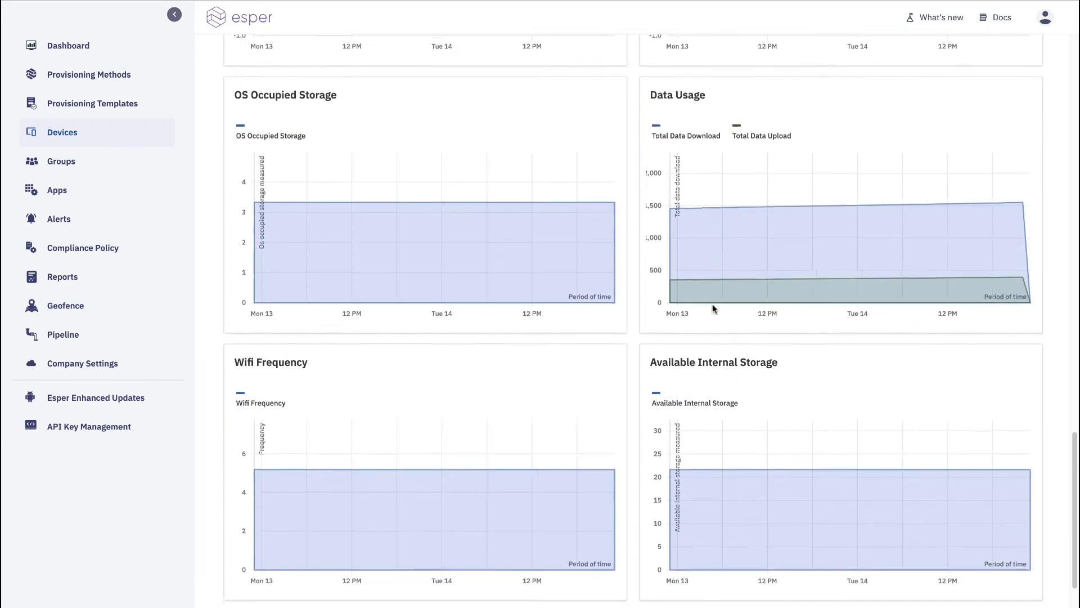
{"action": "scroll", "coordinate": [712, 309], "scroll_direction": "down", "scroll_amount": 2}
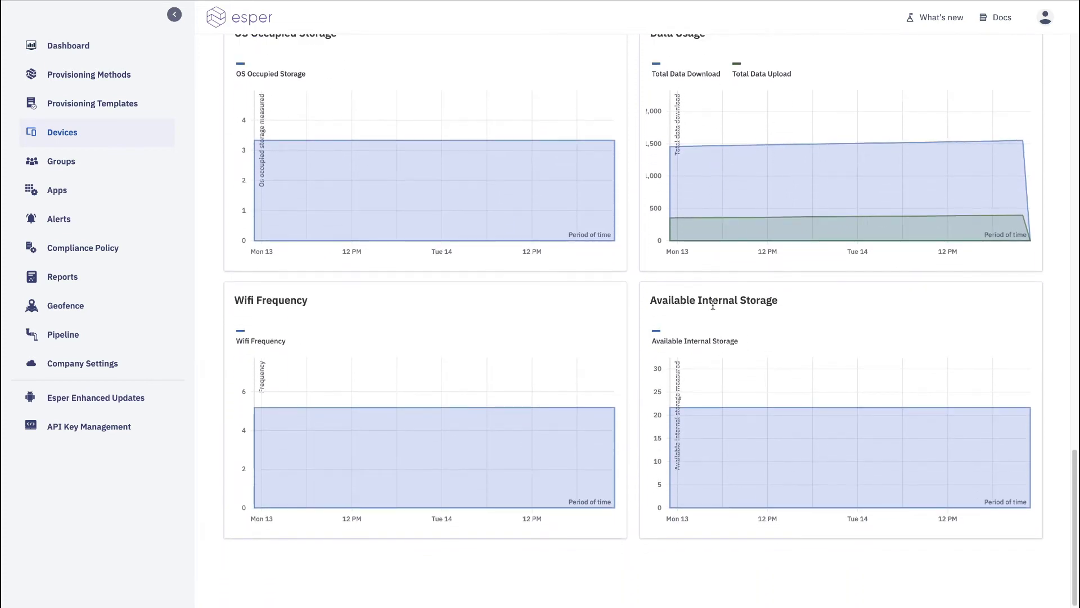
{"action": "scroll", "coordinate": [712, 304], "scroll_direction": "up", "scroll_amount": 10}
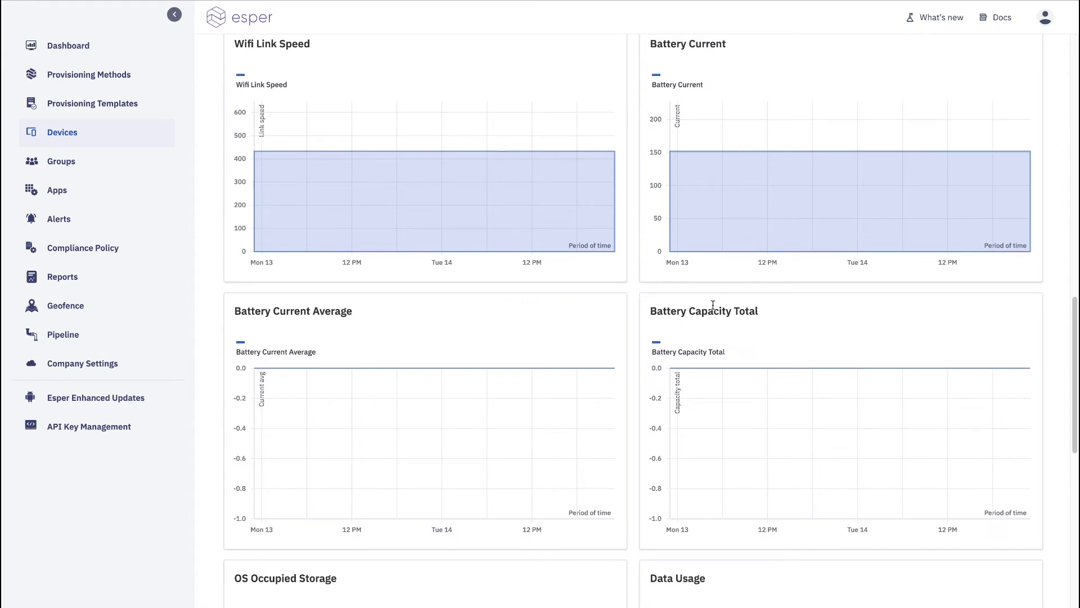
{"action": "scroll", "coordinate": [713, 304], "scroll_direction": "up", "scroll_amount": 17}
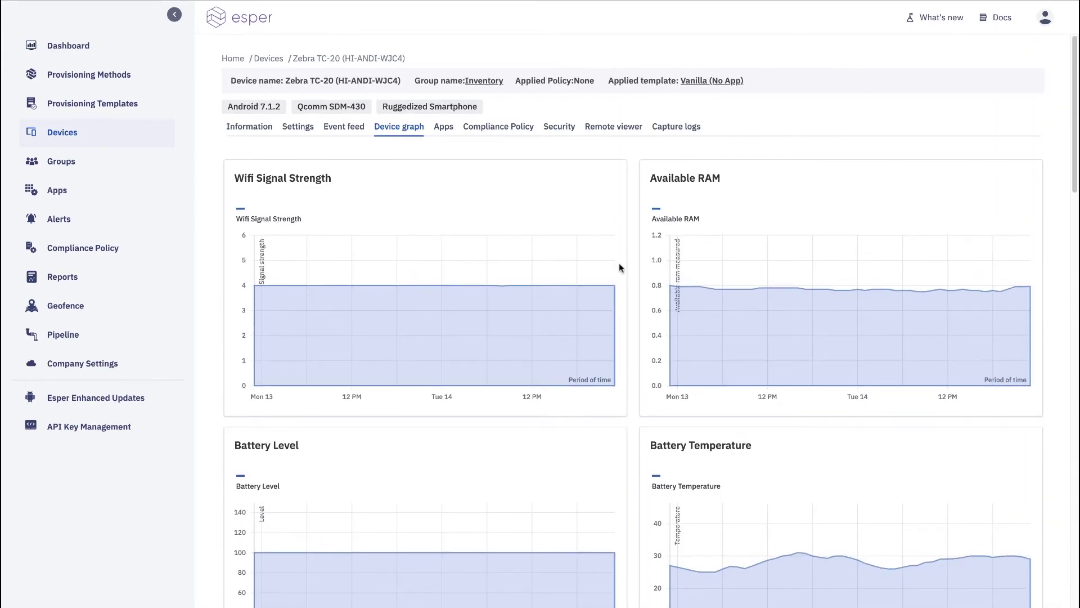
{"action": "left_click", "coordinate": [444, 128]}
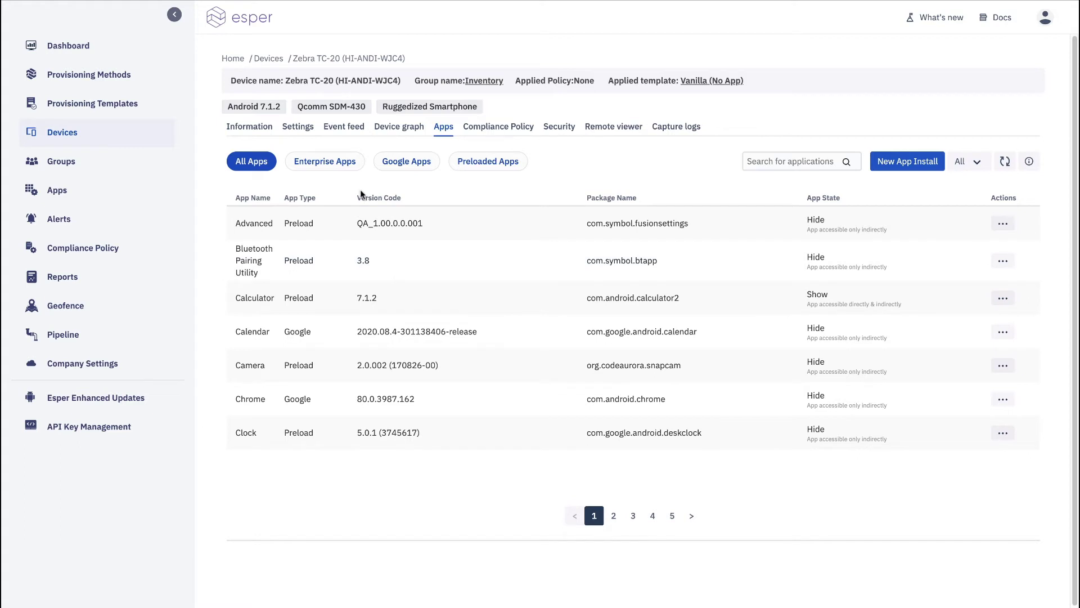
- Filter apps by Preloaded, then Google, then Enterprise, leaving CPU-Z, Device ID and Wifi Test
{"action": "left_click", "coordinate": [477, 164]}
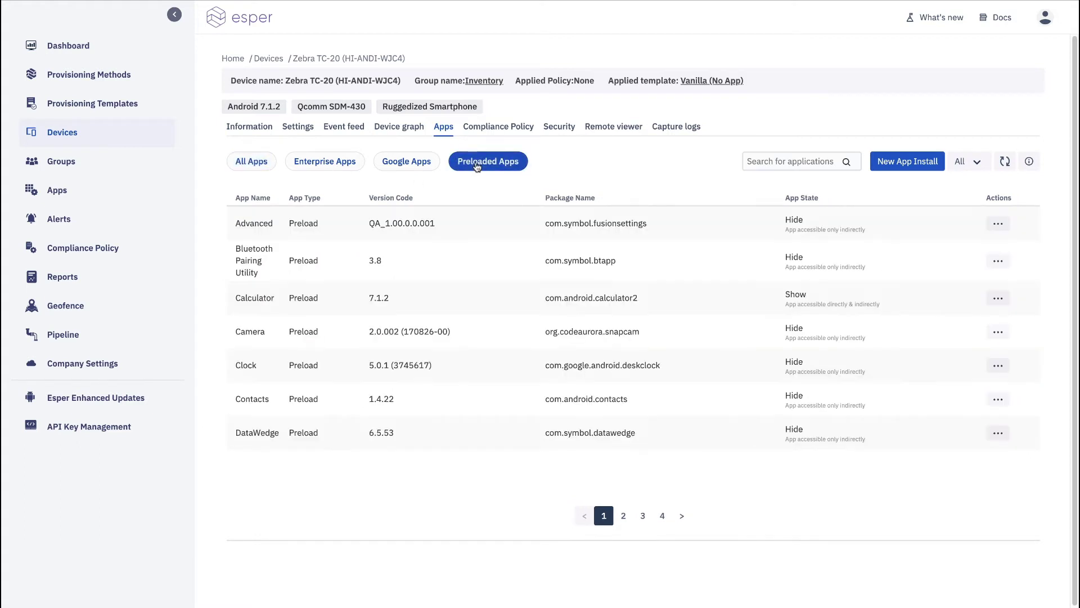
{"action": "left_click", "coordinate": [398, 162]}
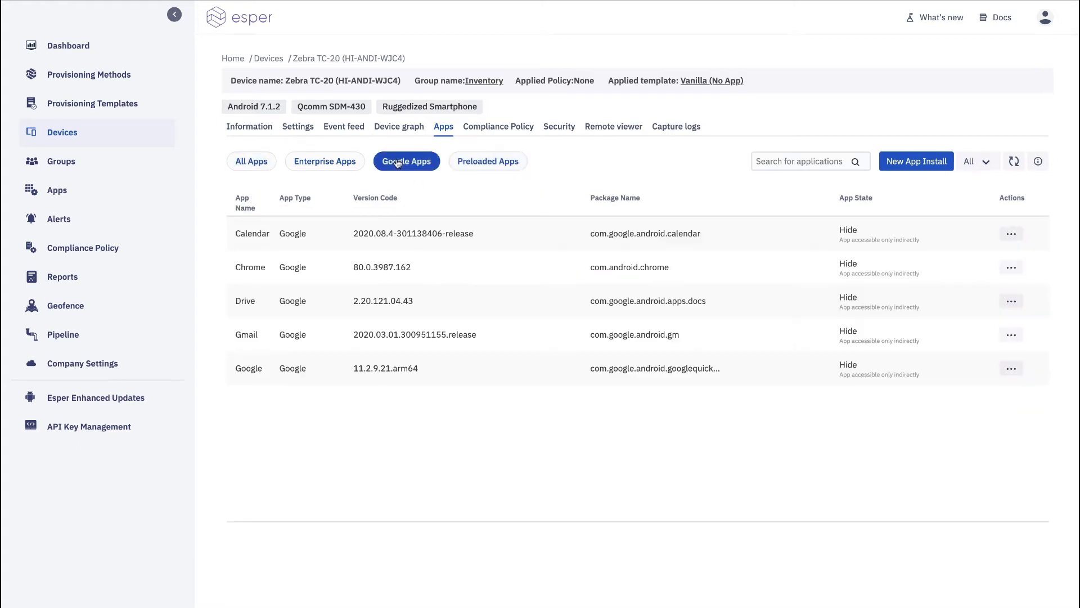
{"action": "left_click", "coordinate": [322, 164]}
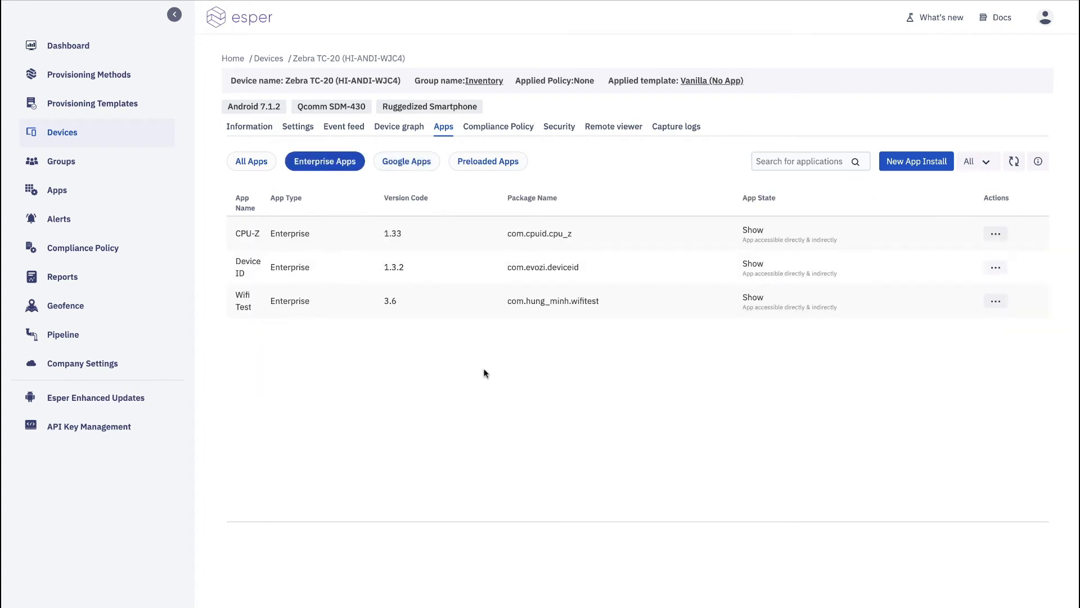
{"action": "left_click", "coordinate": [914, 160]}
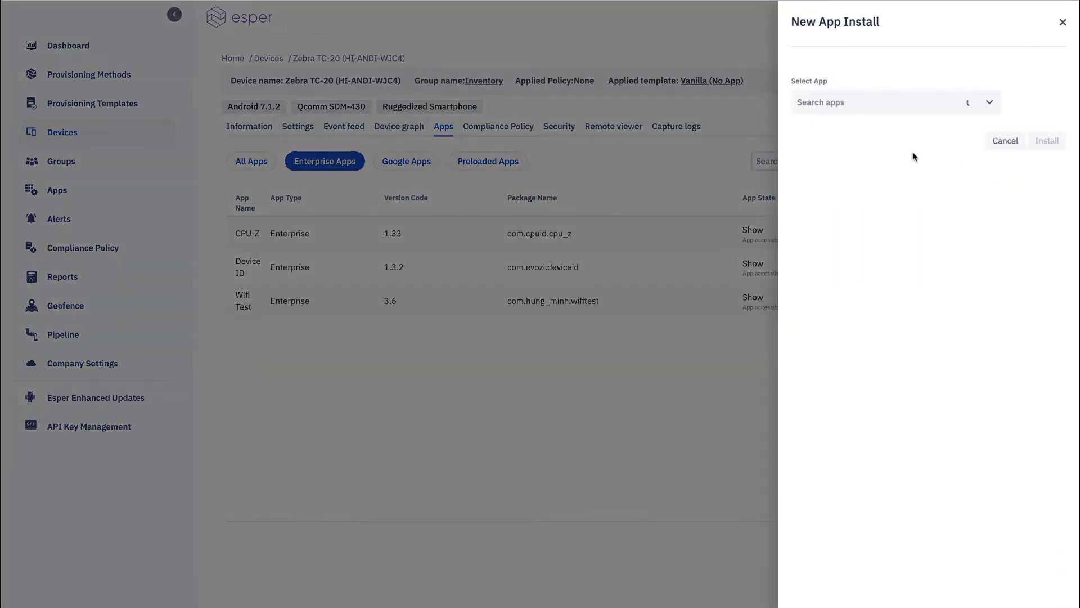
{"action": "left_click", "coordinate": [989, 105]}
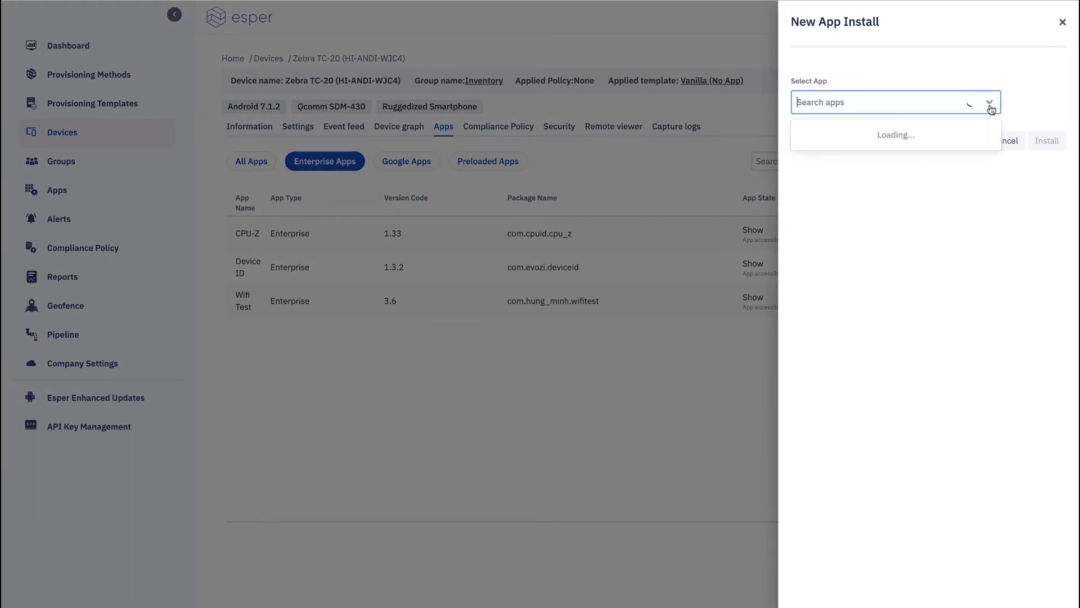
{"action": "left_click", "coordinate": [1062, 22]}
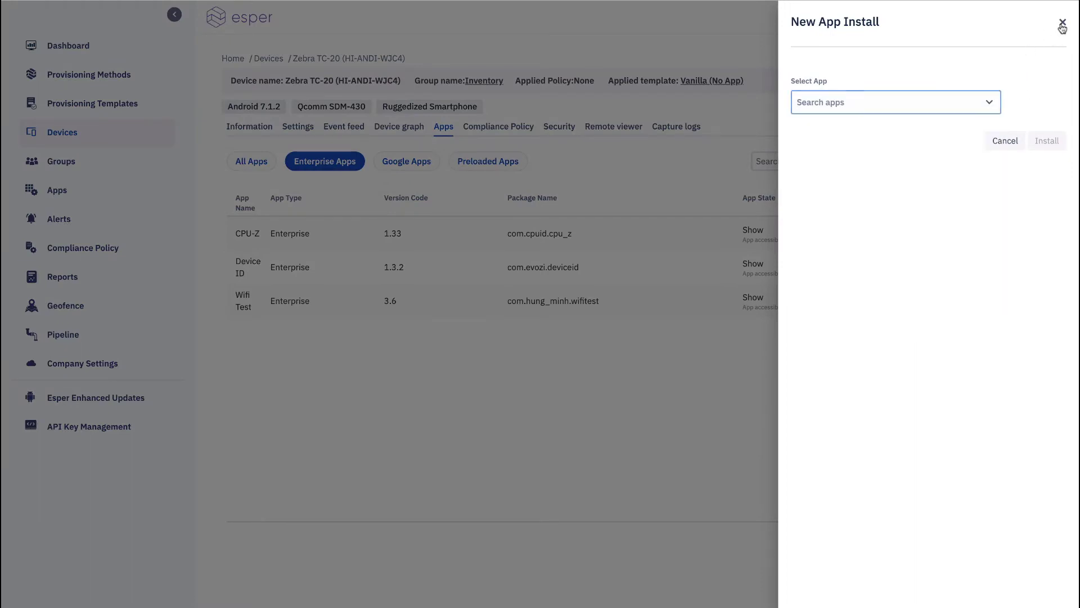
{"action": "left_click", "coordinate": [1000, 235]}
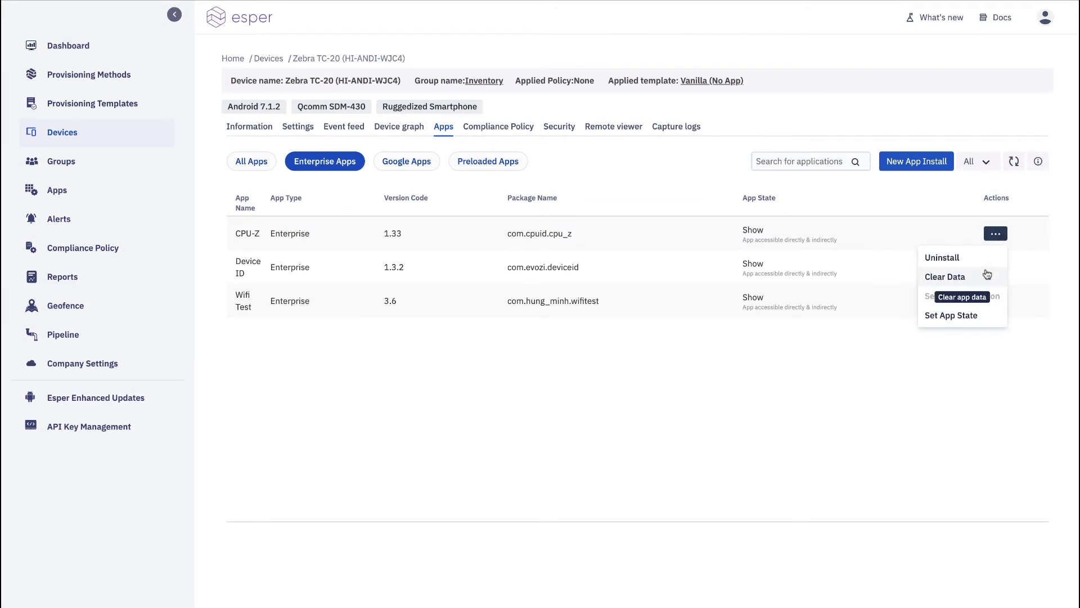
{"action": "left_click", "coordinate": [991, 317]}
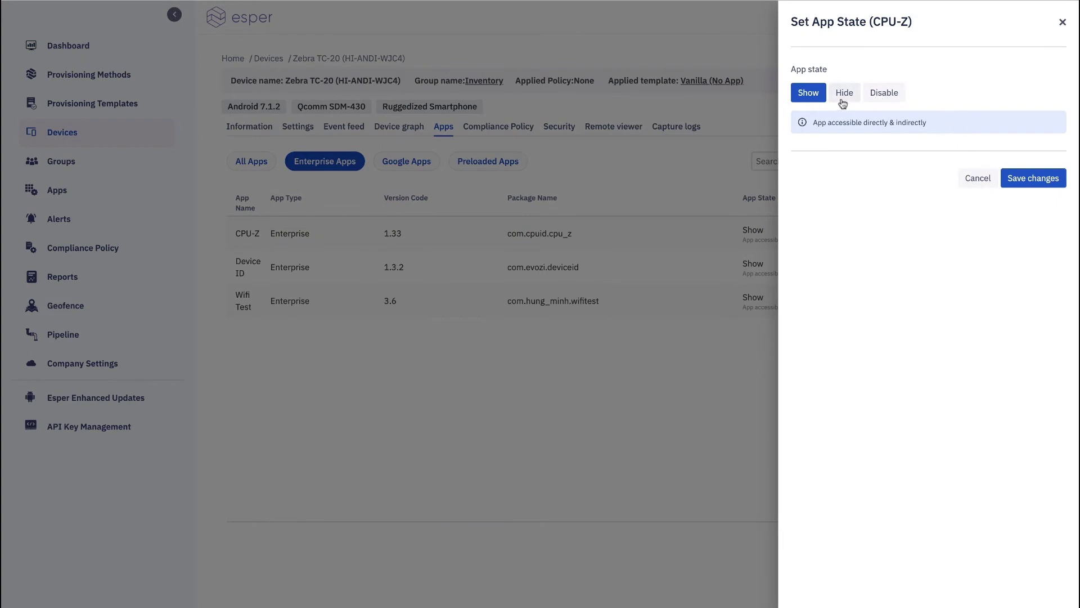
{"action": "left_click", "coordinate": [1062, 23]}
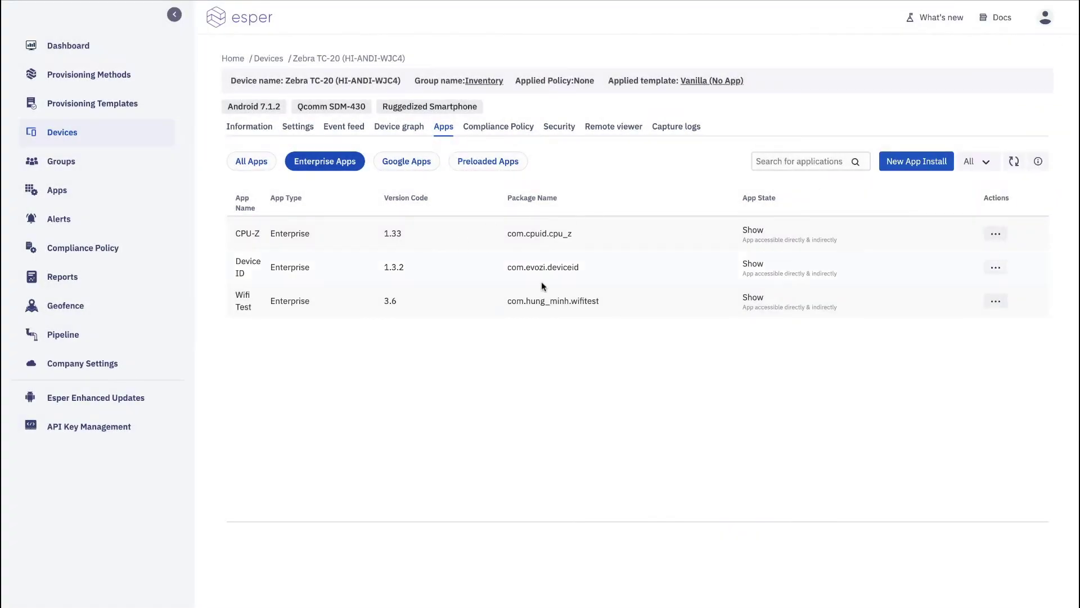
- Browse compliance policies without choosing one, then view the Security tab's medium-risk custom ROM item
{"action": "left_click", "coordinate": [521, 129]}
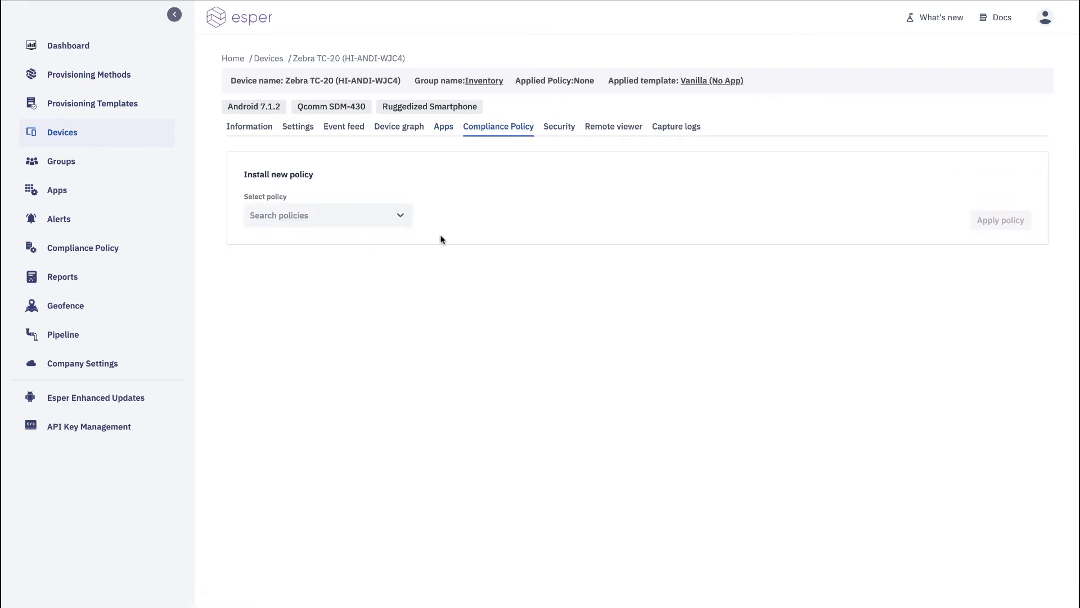
{"action": "left_click", "coordinate": [403, 219]}
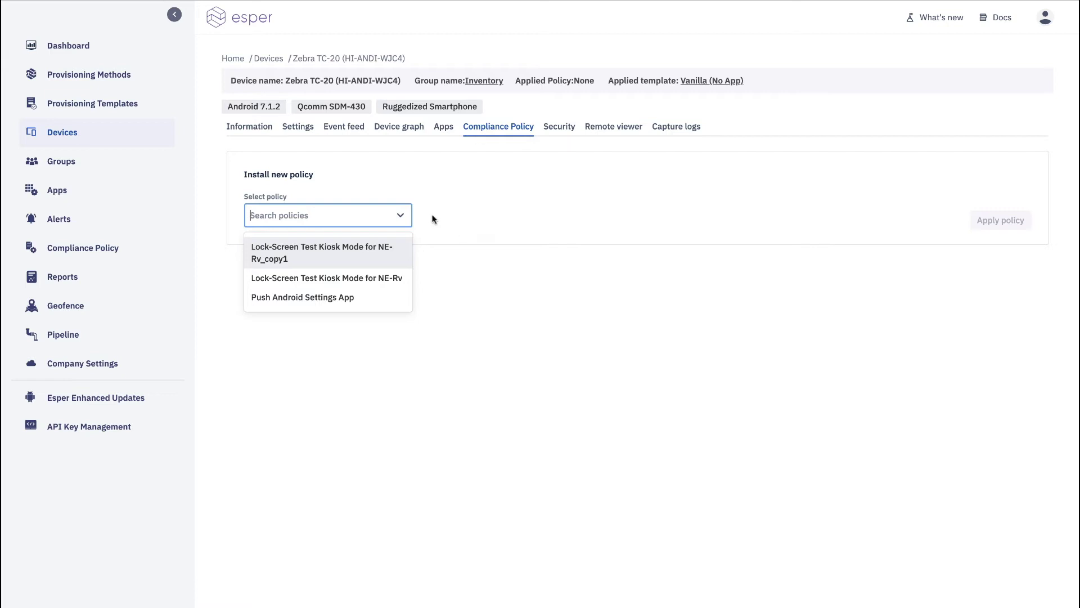
{"action": "left_click", "coordinate": [495, 213]}
{"action": "left_click", "coordinate": [560, 131]}
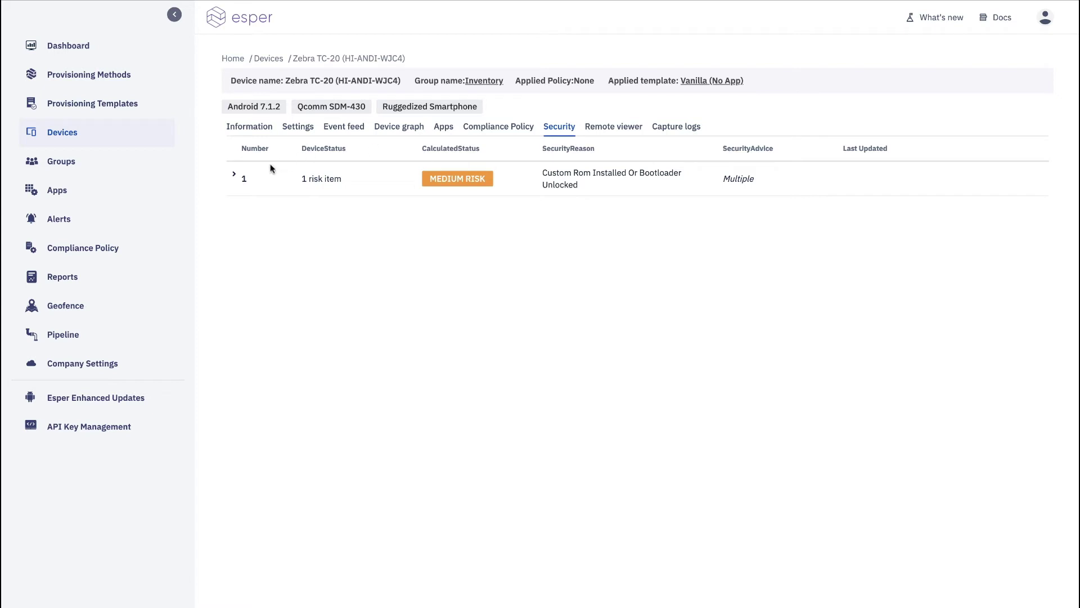
- Switch to the Zebra TC-20's Remote viewer tab, with no session started yet
{"action": "left_click", "coordinate": [619, 127]}
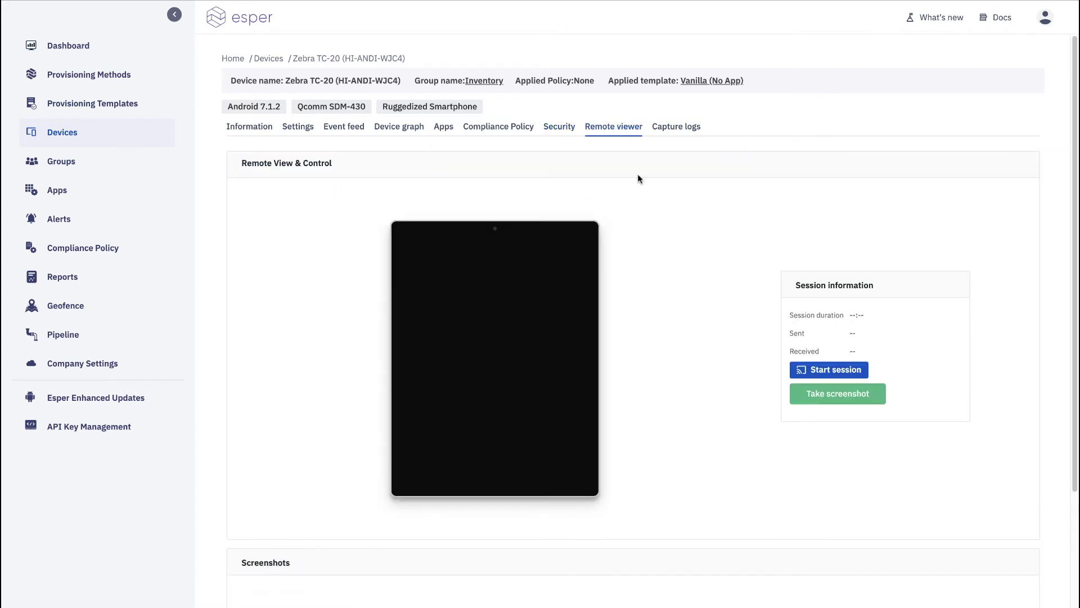
- Watch the Zebra TC-20's screen full screen in a remote session, stop it, then open Capture logs
{"action": "left_click", "coordinate": [825, 369]}
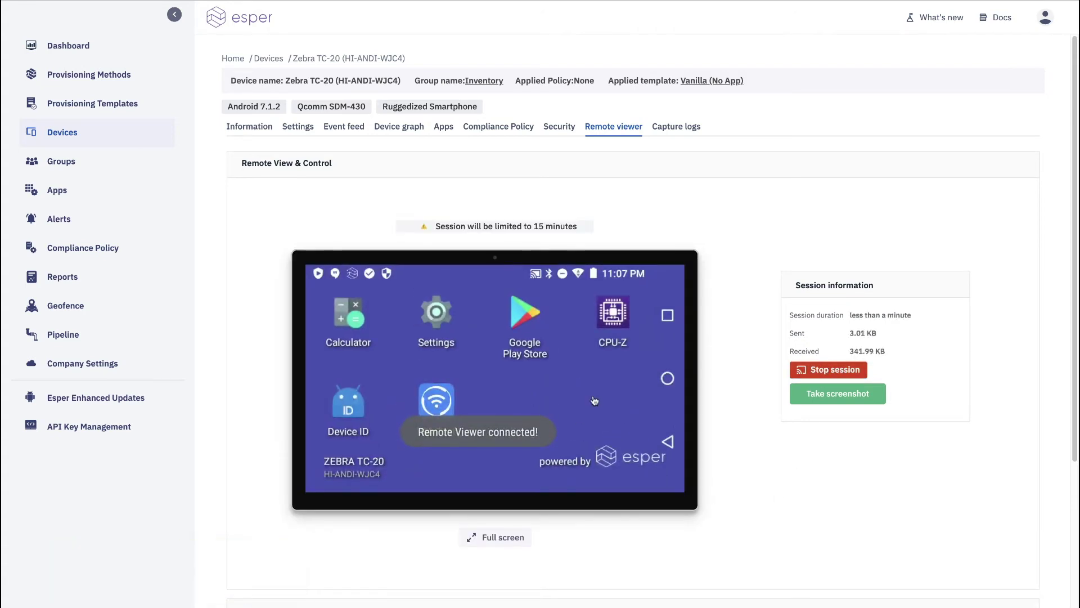
{"action": "left_click", "coordinate": [512, 554]}
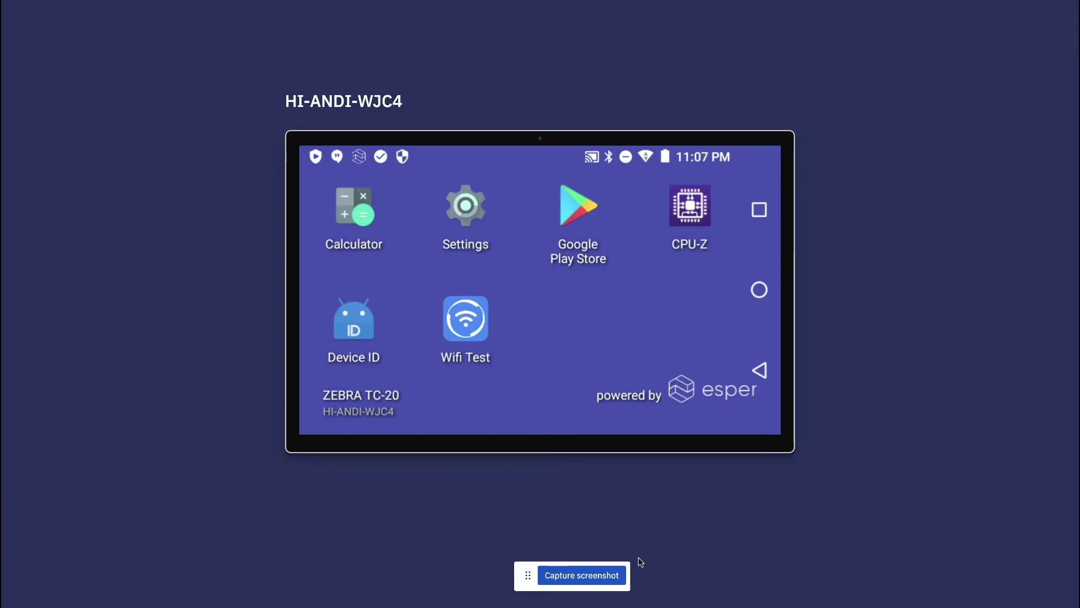
{"action": "key", "text": "Escape"}
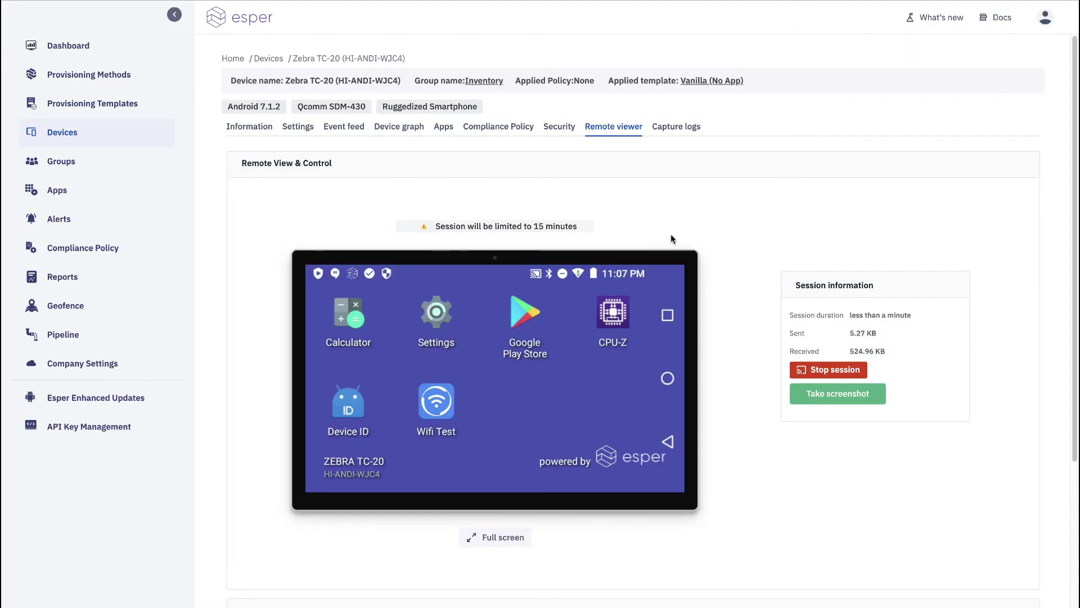
{"action": "left_click", "coordinate": [828, 370]}
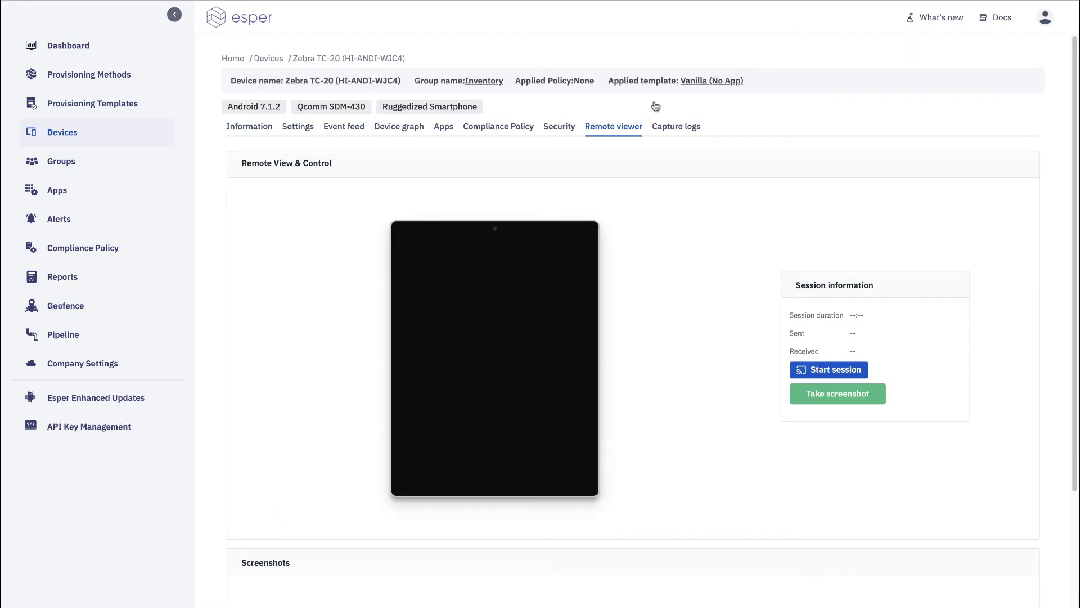
{"action": "left_click", "coordinate": [679, 129]}
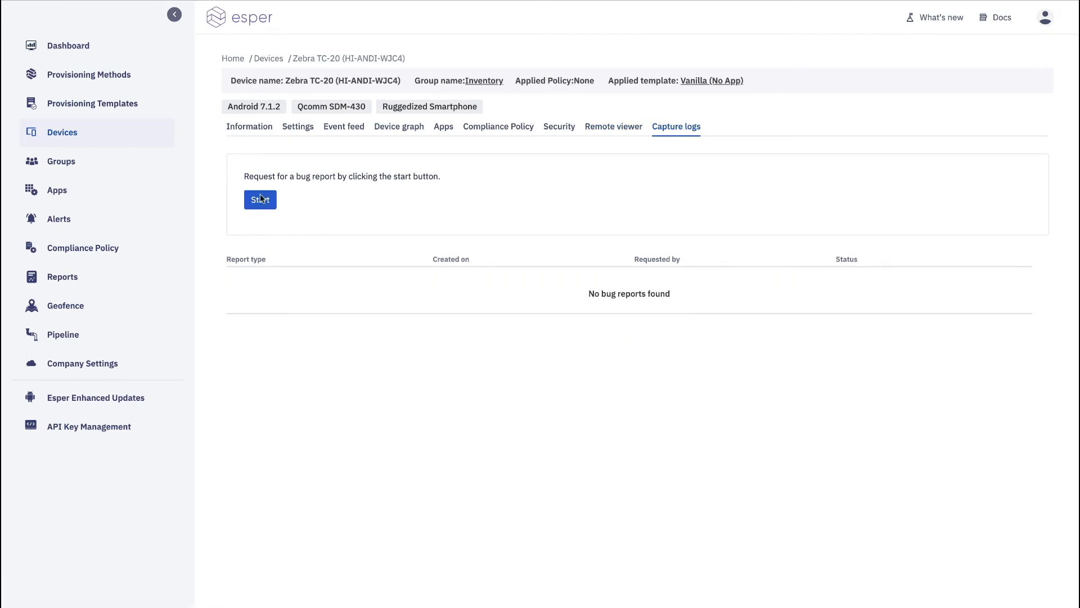
- Open the Zebra TC-20's Information tab showing 10.87 GB storage, 1.21 GB memory and 100% battery
{"action": "left_click", "coordinate": [250, 127]}
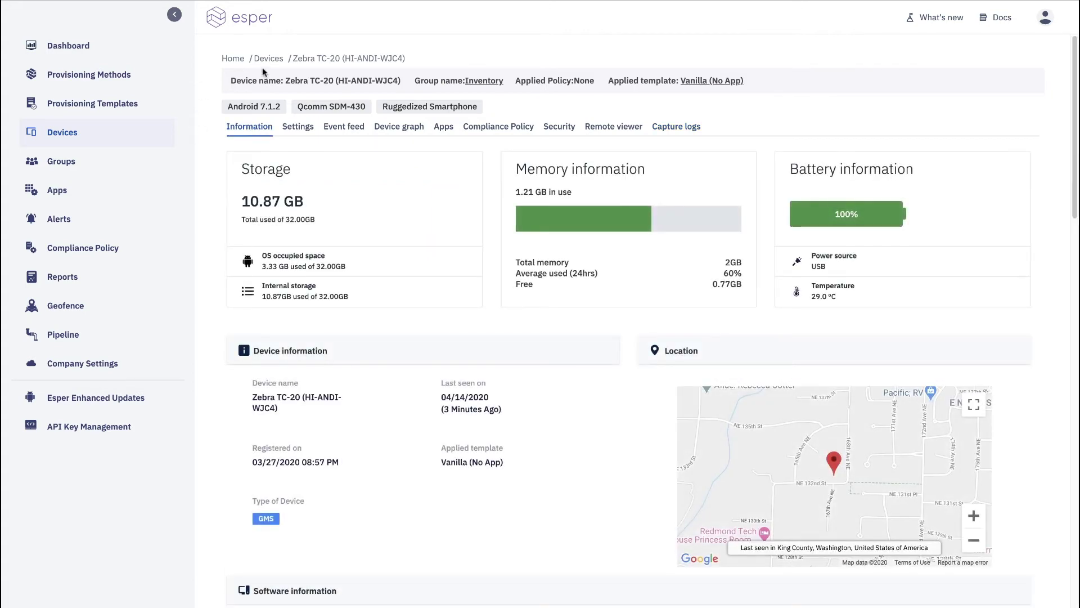
- Go back to Devices, switch to the List table of all 21 devices, and open table settings
{"action": "left_click", "coordinate": [270, 57]}
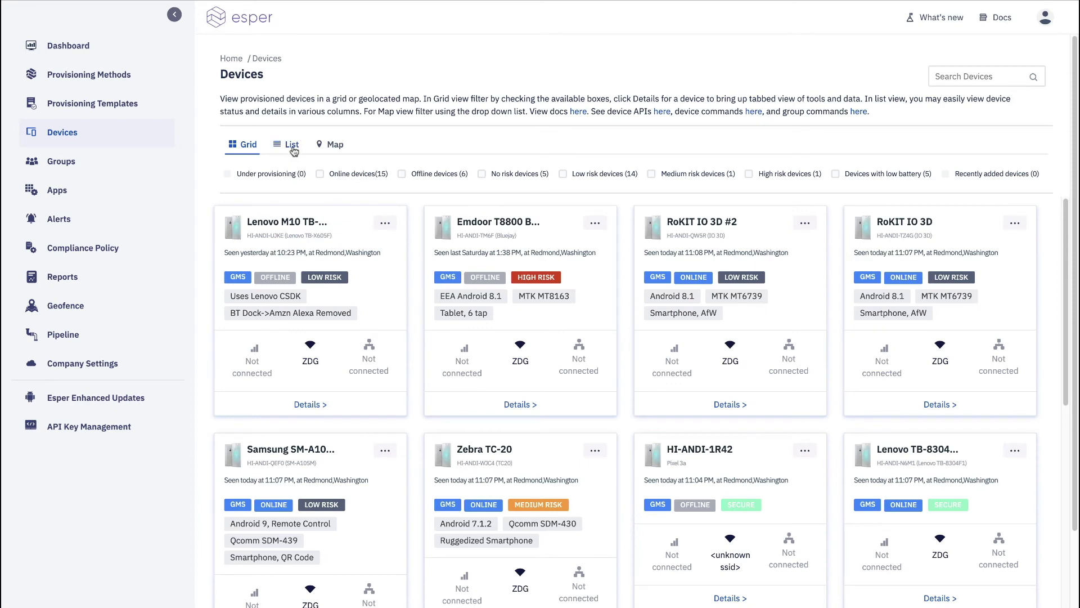
{"action": "left_click", "coordinate": [292, 145]}
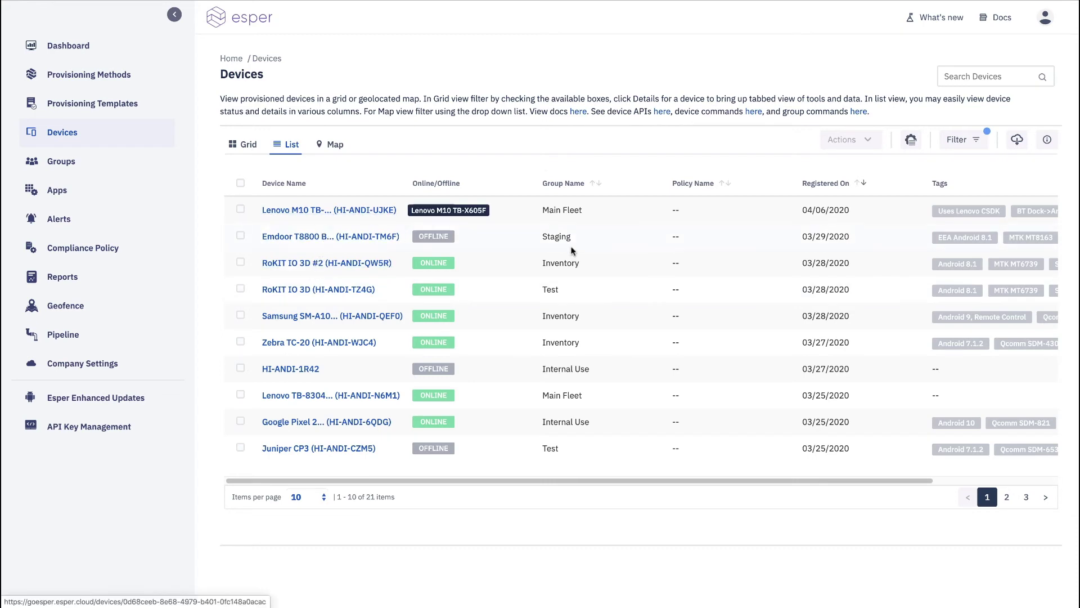
{"action": "left_click", "coordinate": [911, 140]}
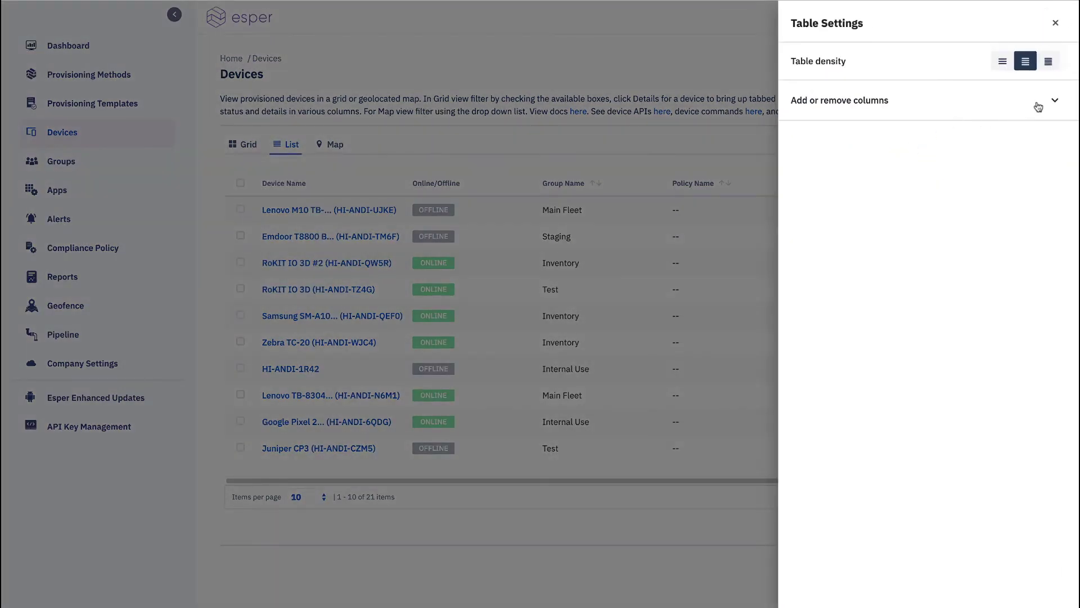
- Remove the Policy Name and Registered On columns and add Serial Number to the device table
{"action": "left_click", "coordinate": [1050, 103]}
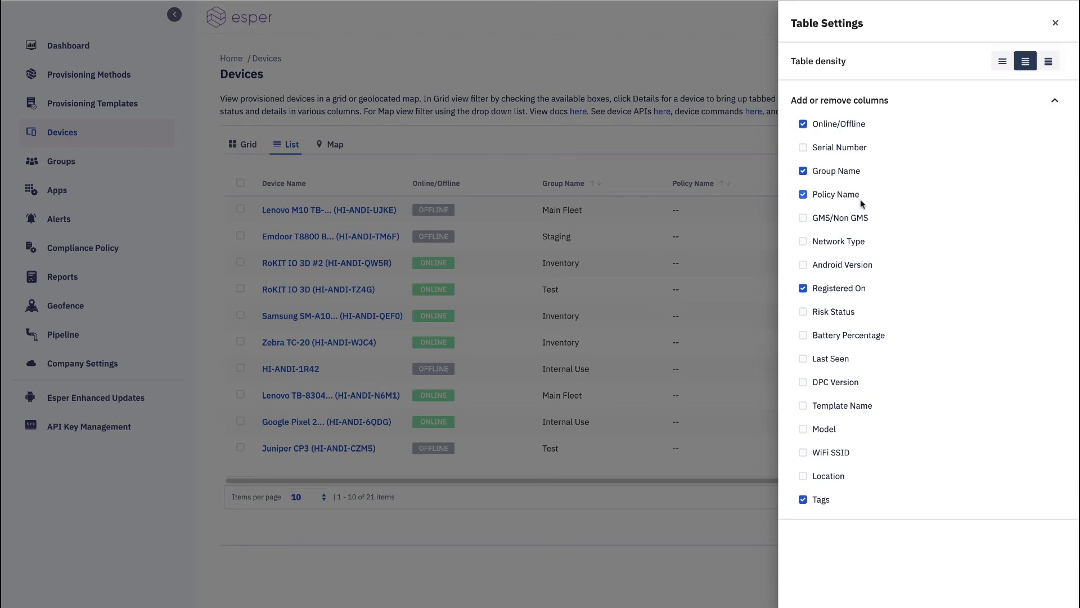
{"action": "left_click", "coordinate": [803, 195]}
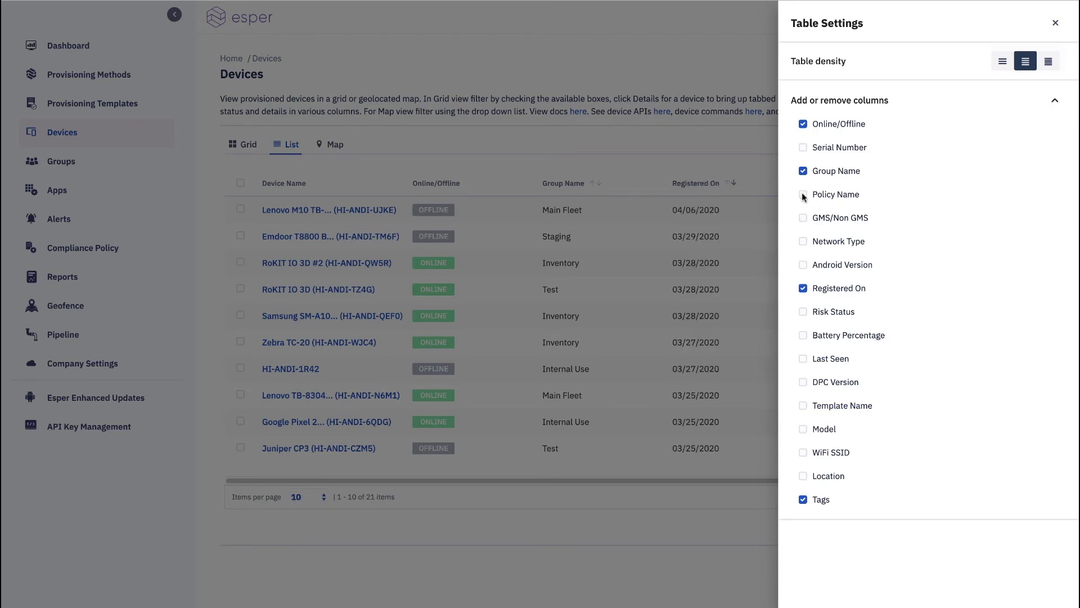
{"action": "left_click", "coordinate": [803, 288]}
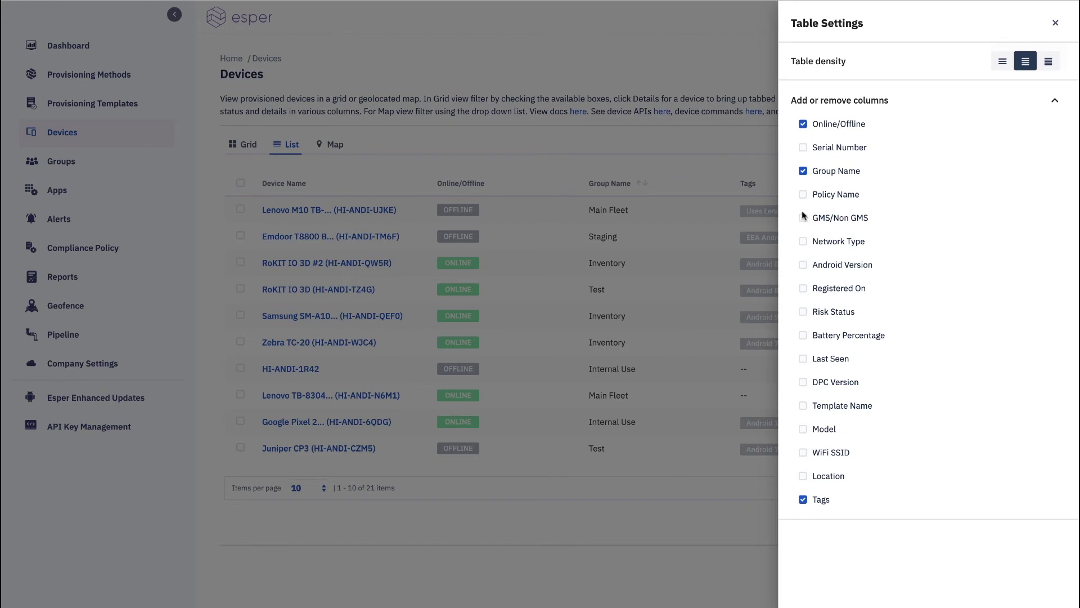
{"action": "left_click", "coordinate": [803, 147]}
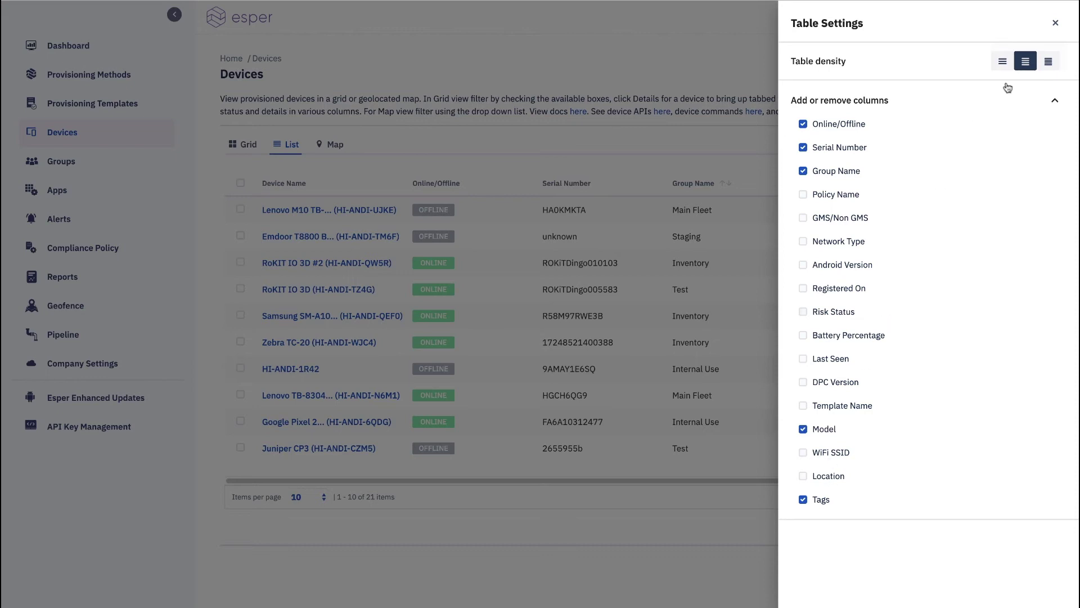
{"action": "left_click", "coordinate": [1056, 99]}
{"action": "left_click", "coordinate": [1055, 24]}
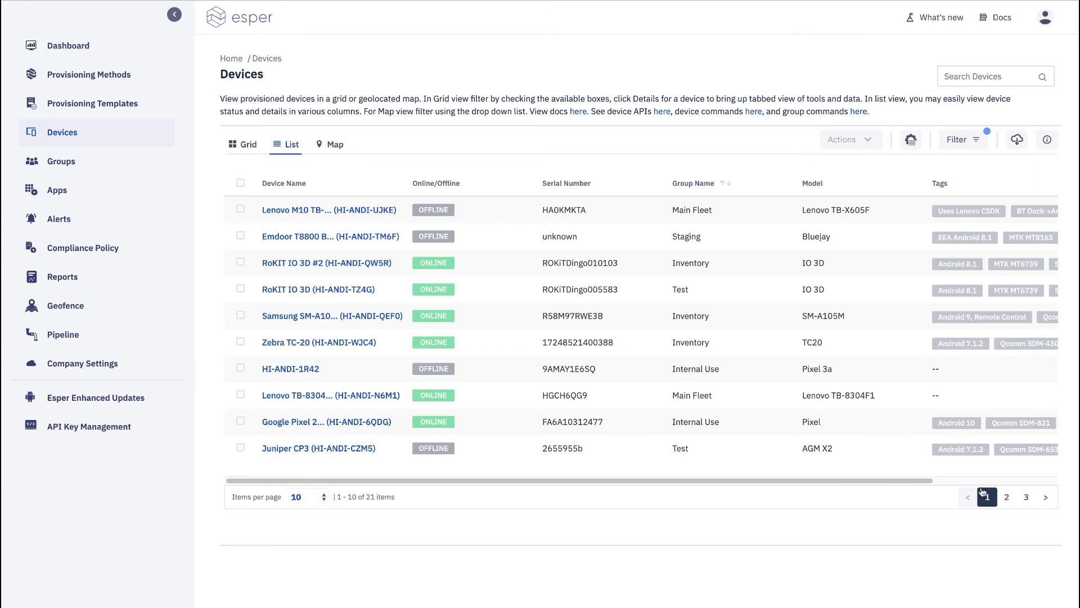
- Show 100 devices per page and scroll through the list and back to the top
{"action": "left_click", "coordinate": [324, 496]}
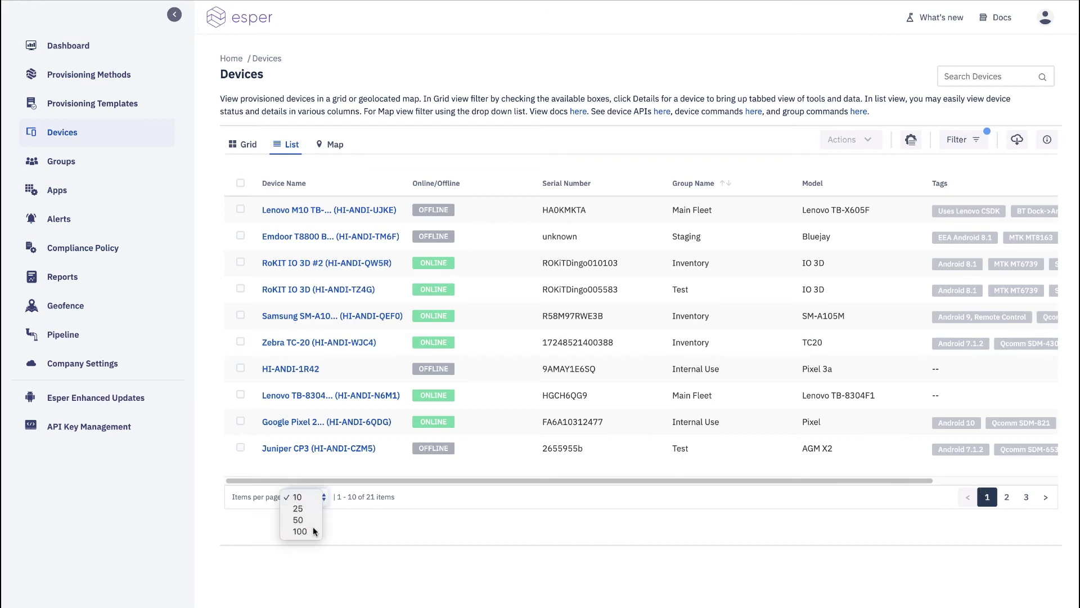
{"action": "left_click", "coordinate": [313, 527]}
{"action": "scroll", "coordinate": [627, 530], "scroll_direction": "down", "scroll_amount": 2}
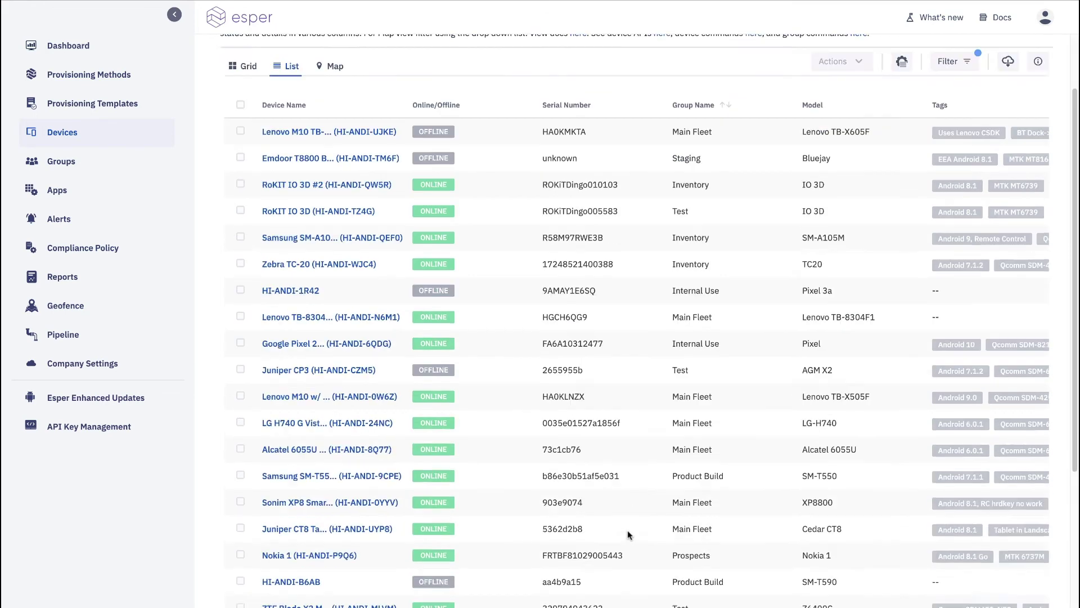
{"action": "scroll", "coordinate": [627, 530], "scroll_direction": "down", "scroll_amount": 4}
{"action": "scroll", "coordinate": [627, 530], "scroll_direction": "up", "scroll_amount": 5}
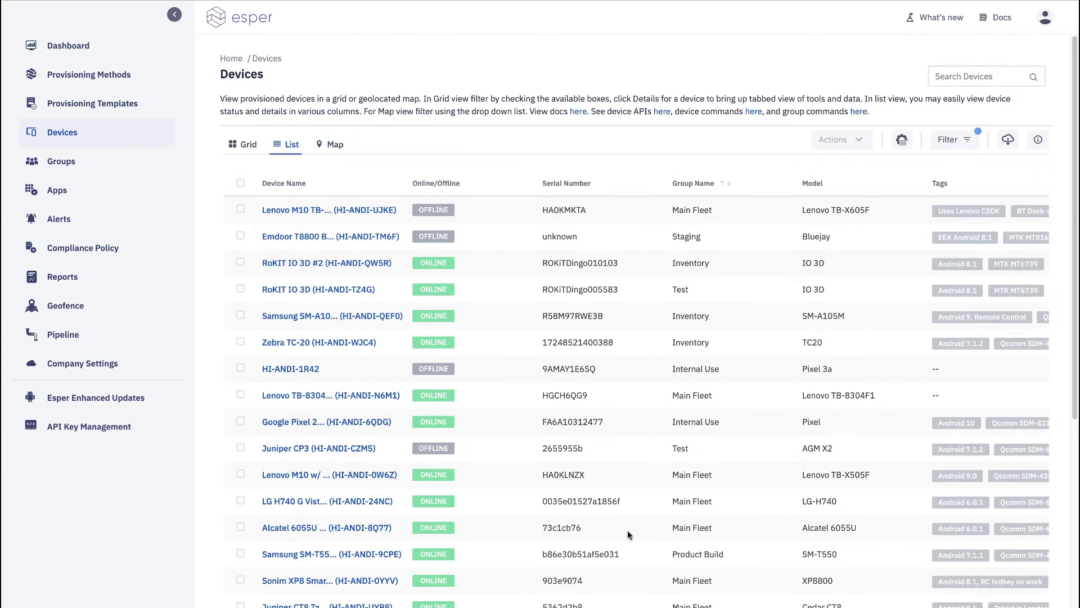
{"action": "left_click", "coordinate": [950, 144]}
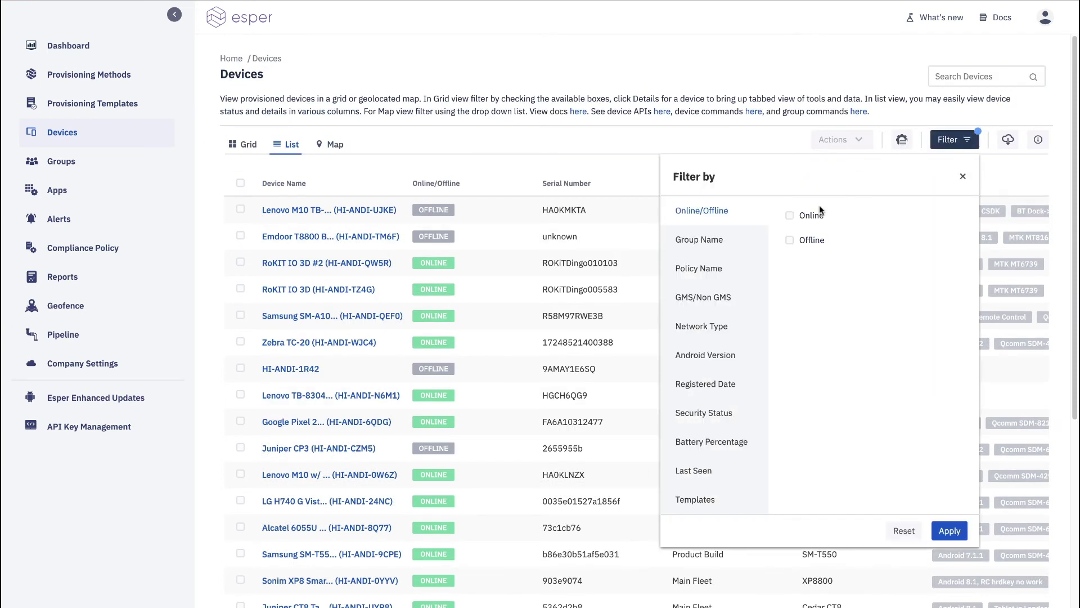
- Filter to online Android 9.x - Pie devices and download the three-device list as CSV
{"action": "left_click", "coordinate": [790, 217]}
{"action": "left_click", "coordinate": [949, 531]}
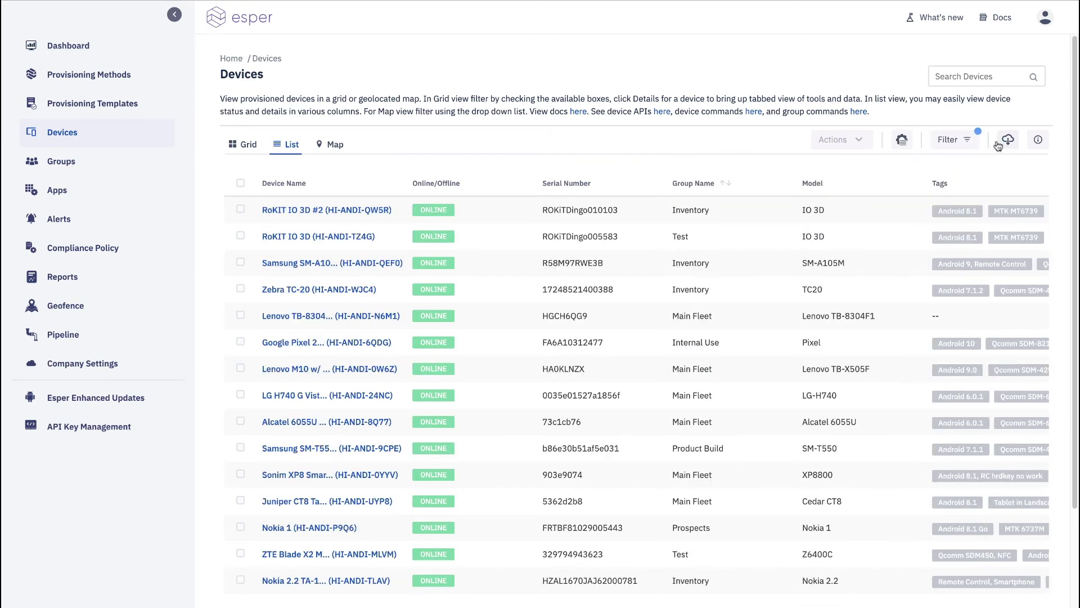
{"action": "left_click", "coordinate": [951, 140]}
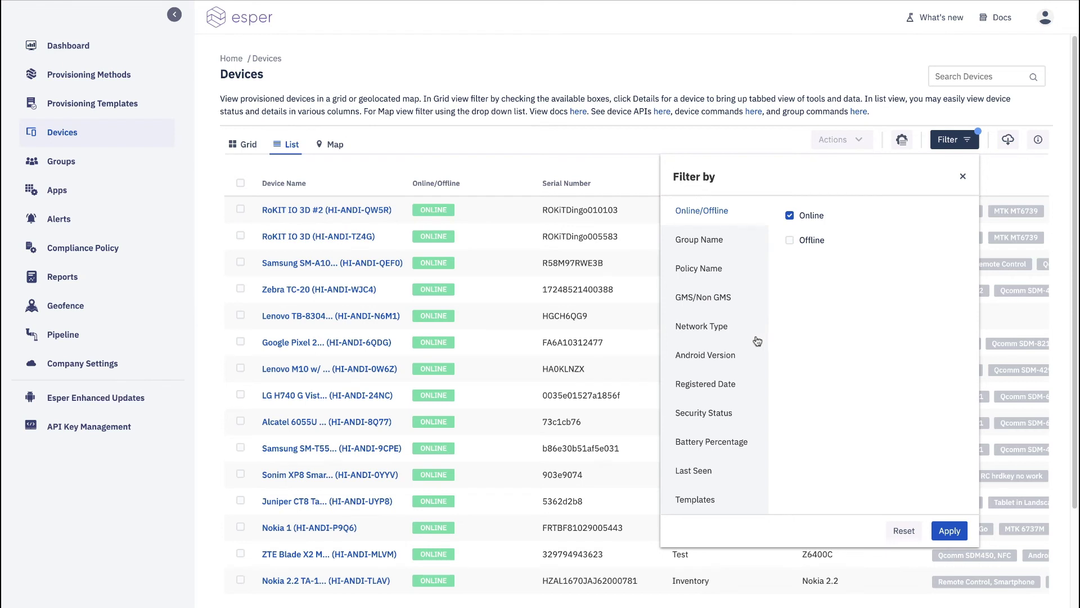
{"action": "left_click", "coordinate": [728, 356]}
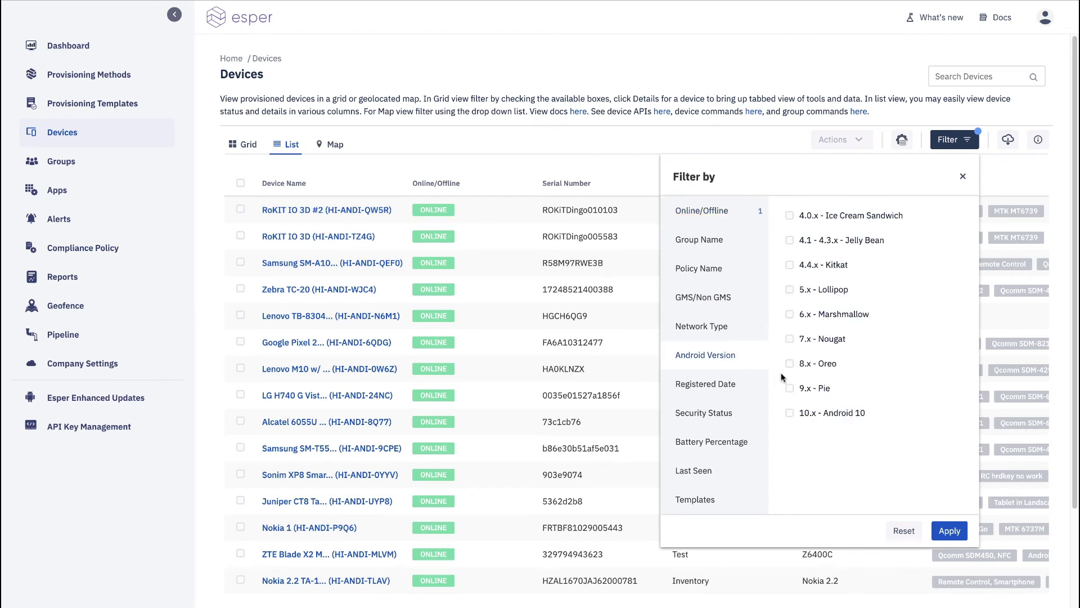
{"action": "left_click", "coordinate": [791, 388]}
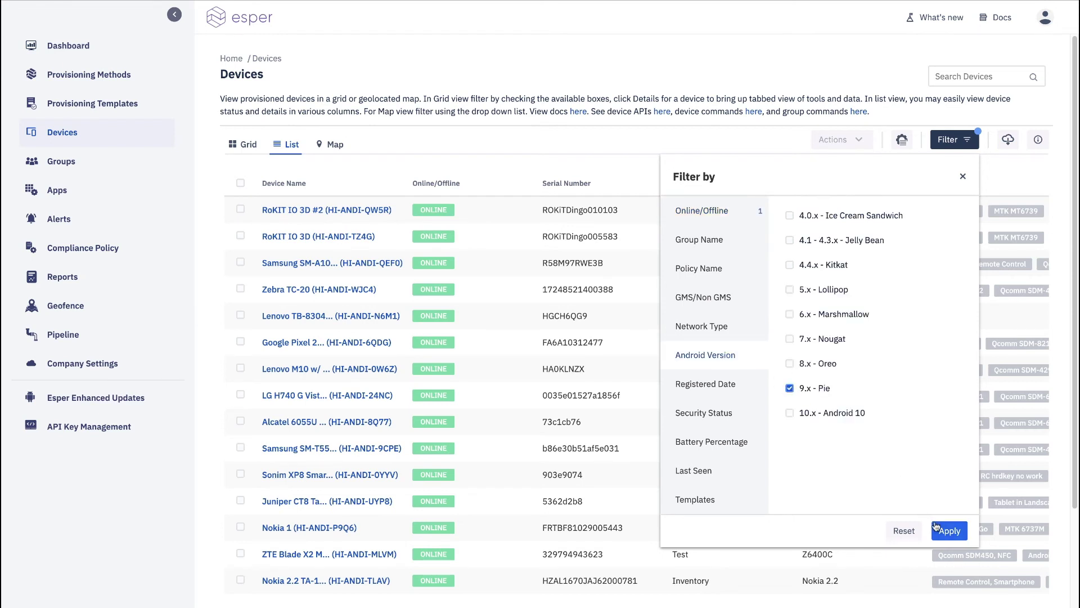
{"action": "left_click", "coordinate": [951, 532]}
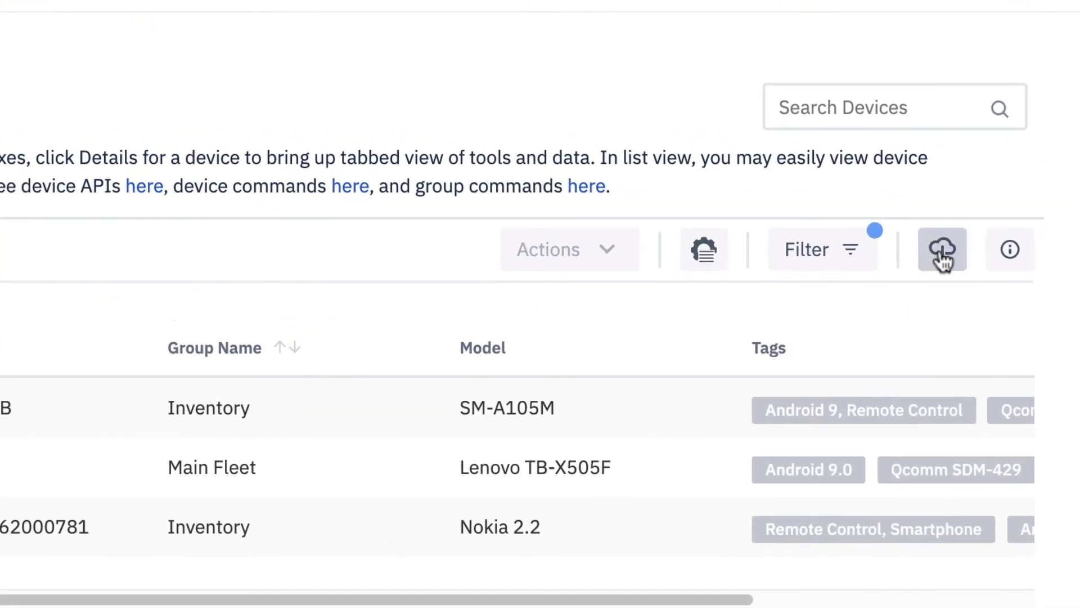
{"action": "left_click", "coordinate": [943, 259]}
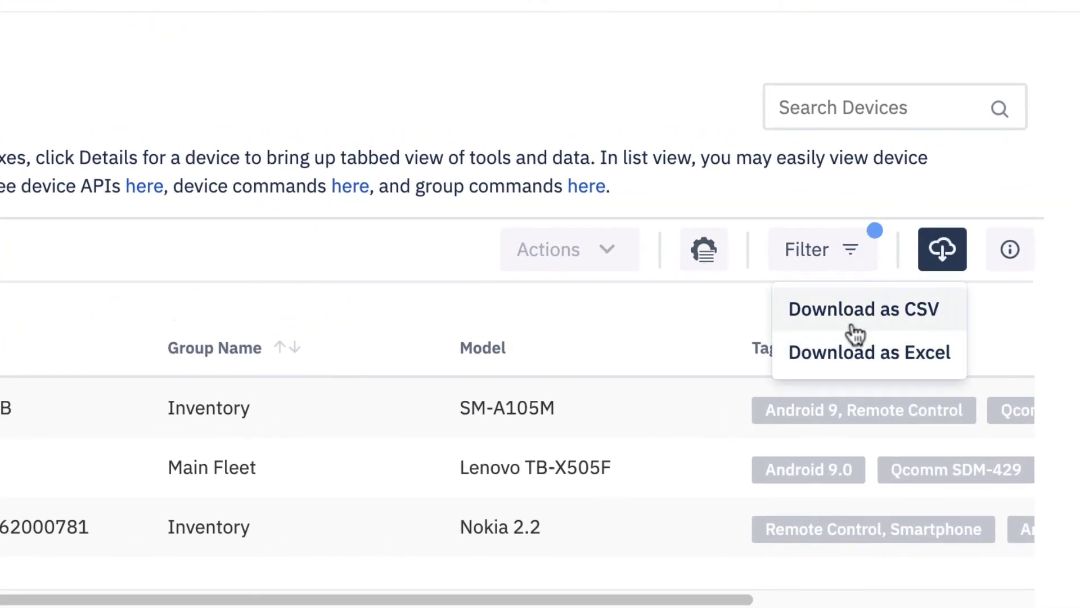
{"action": "left_click", "coordinate": [363, 248]}
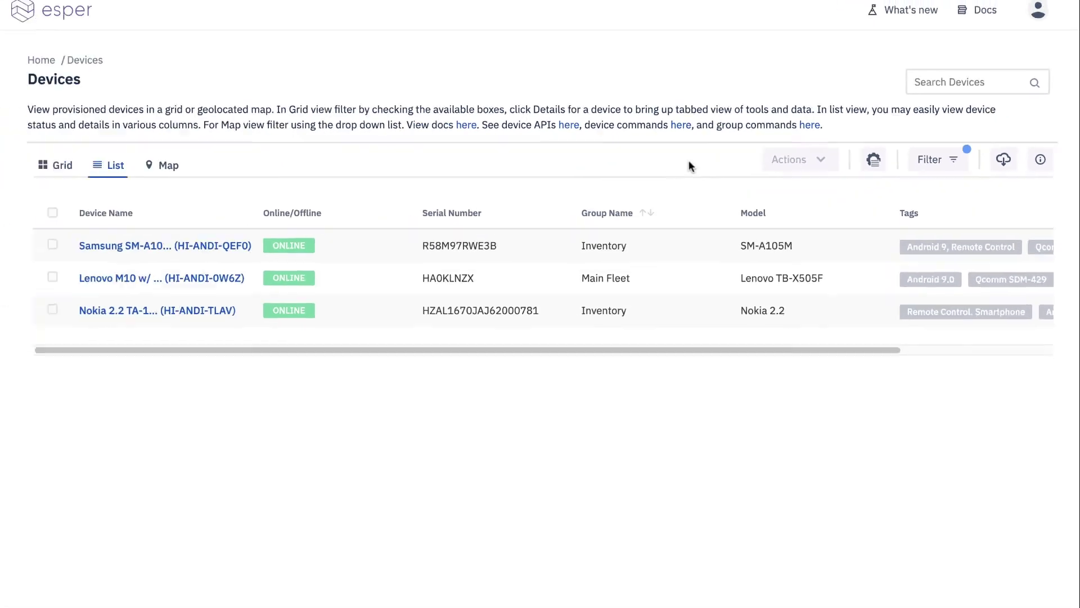
- Select all three filtered devices and send them a Ping command
{"action": "left_click", "coordinate": [241, 183]}
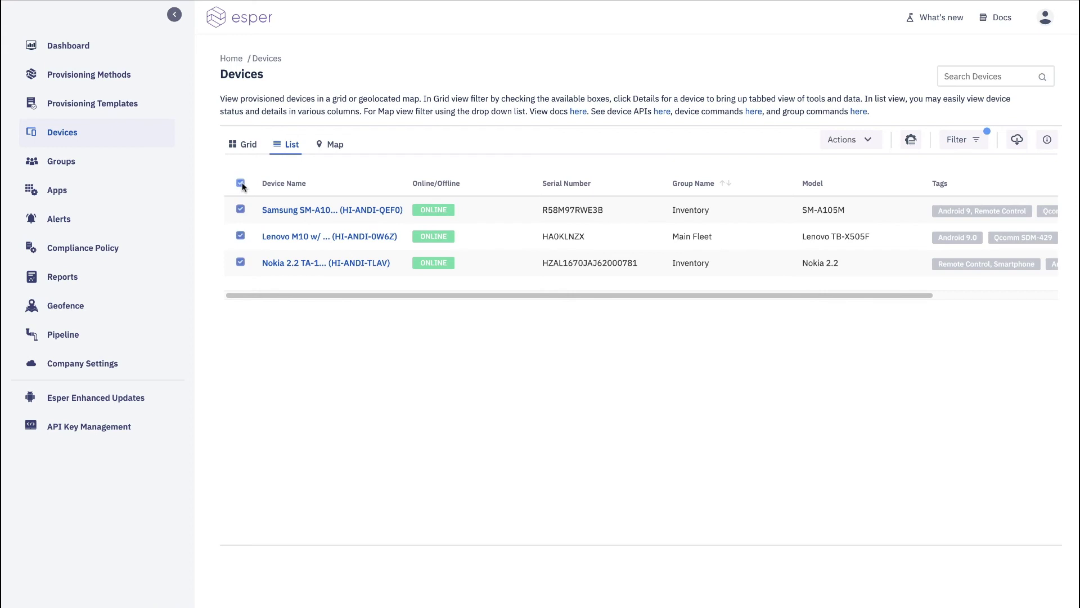
{"action": "left_click", "coordinate": [867, 140]}
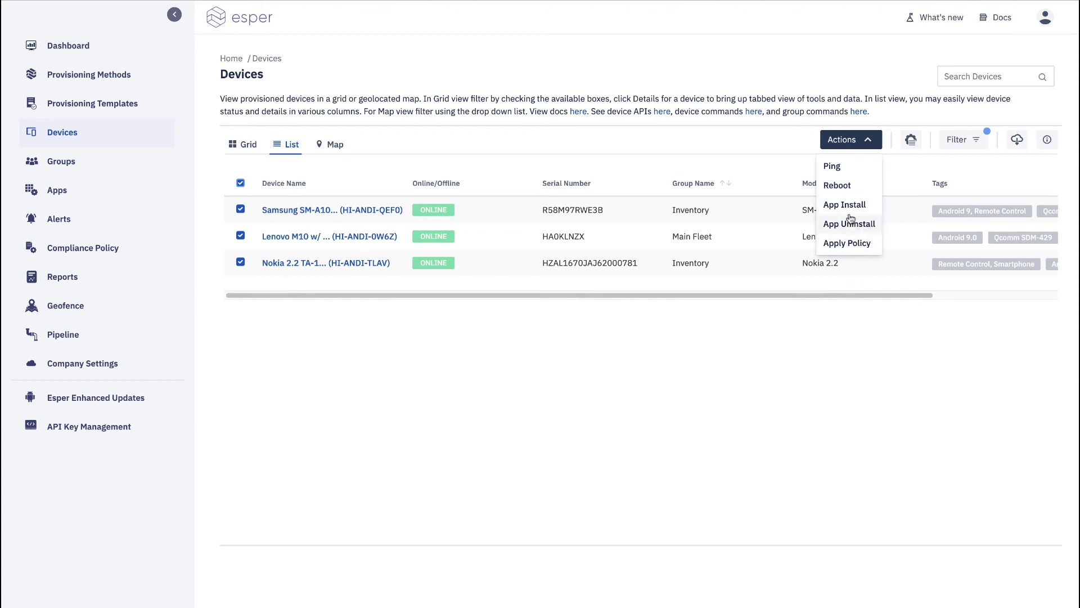
{"action": "left_click", "coordinate": [845, 169]}
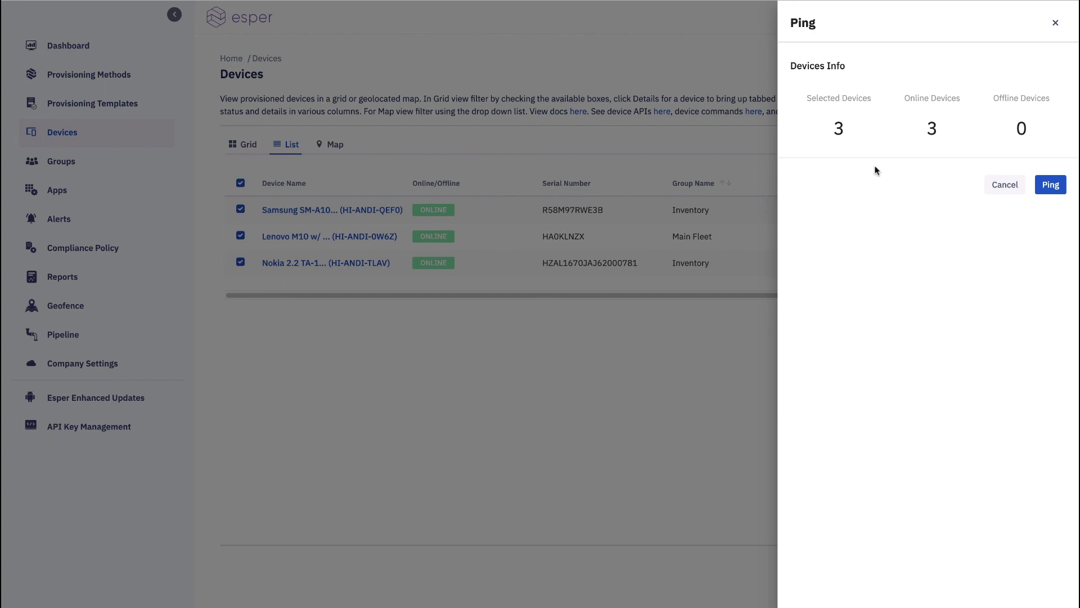
{"action": "left_click", "coordinate": [1052, 188]}
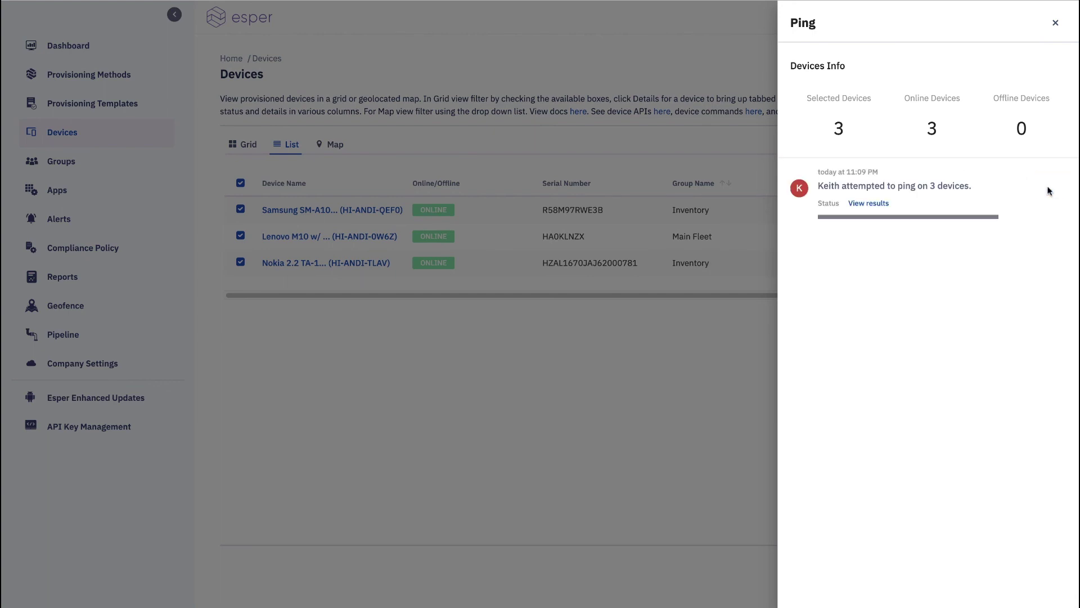
- Check the ping results' Queued and Success tabs to confirm all three devices succeeded
{"action": "left_click", "coordinate": [874, 210]}
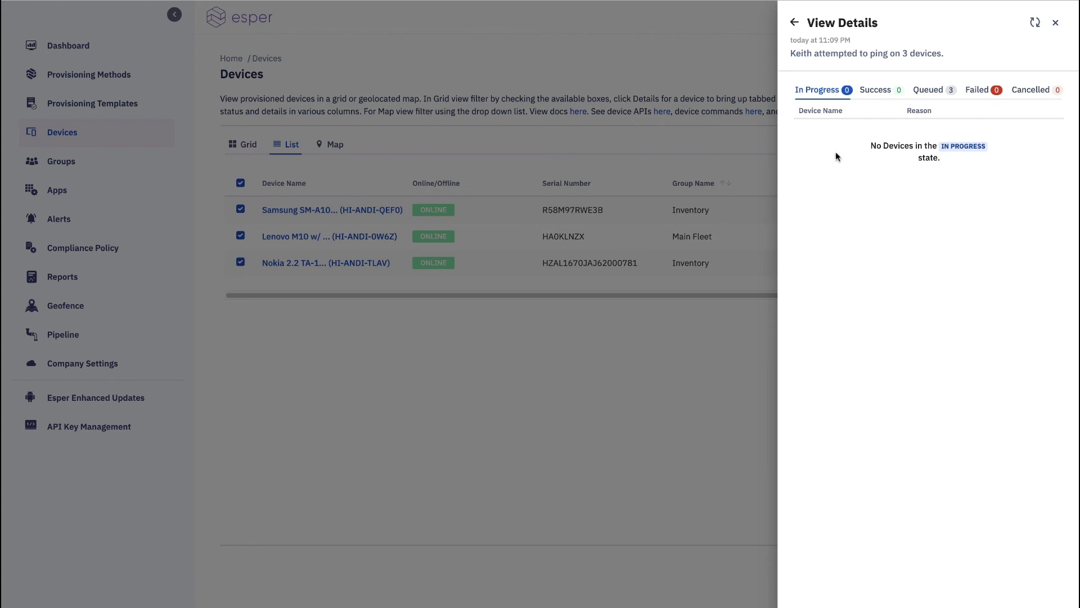
{"action": "left_click", "coordinate": [925, 97]}
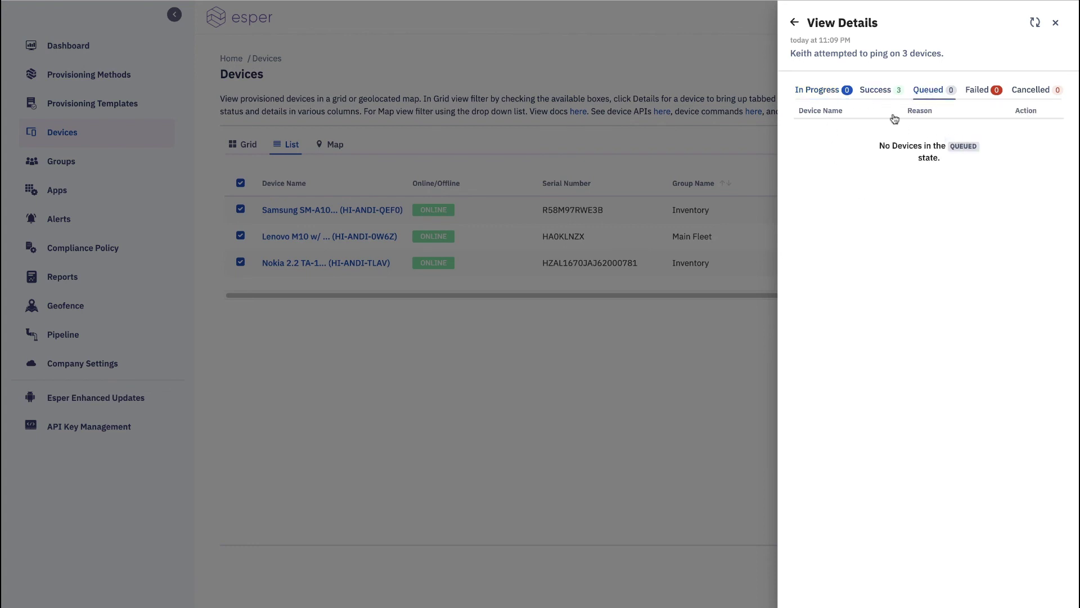
{"action": "left_click", "coordinate": [874, 93]}
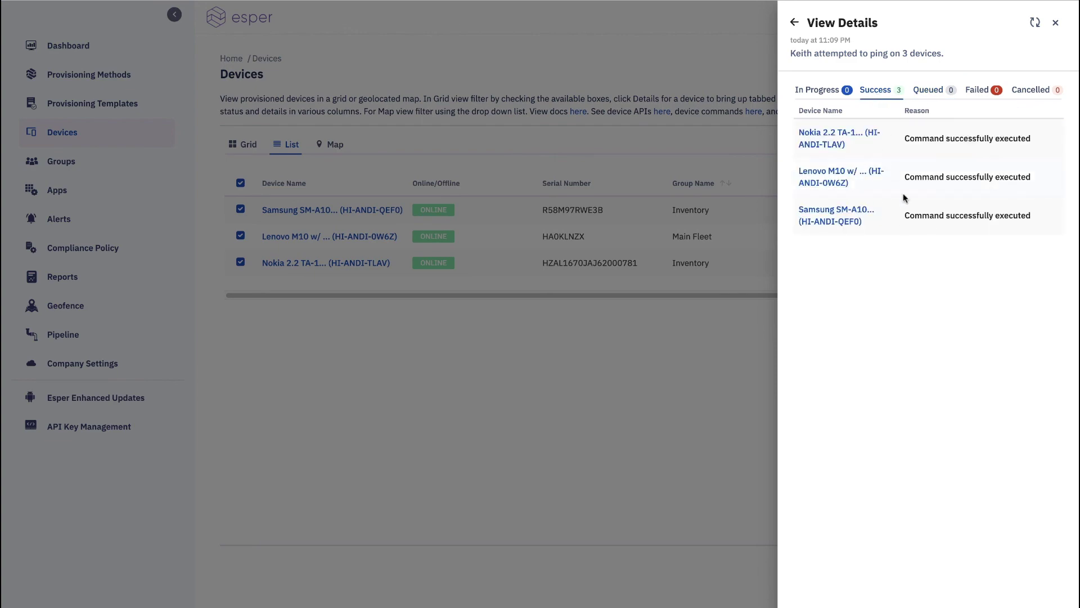
{"action": "left_click", "coordinate": [1056, 23]}
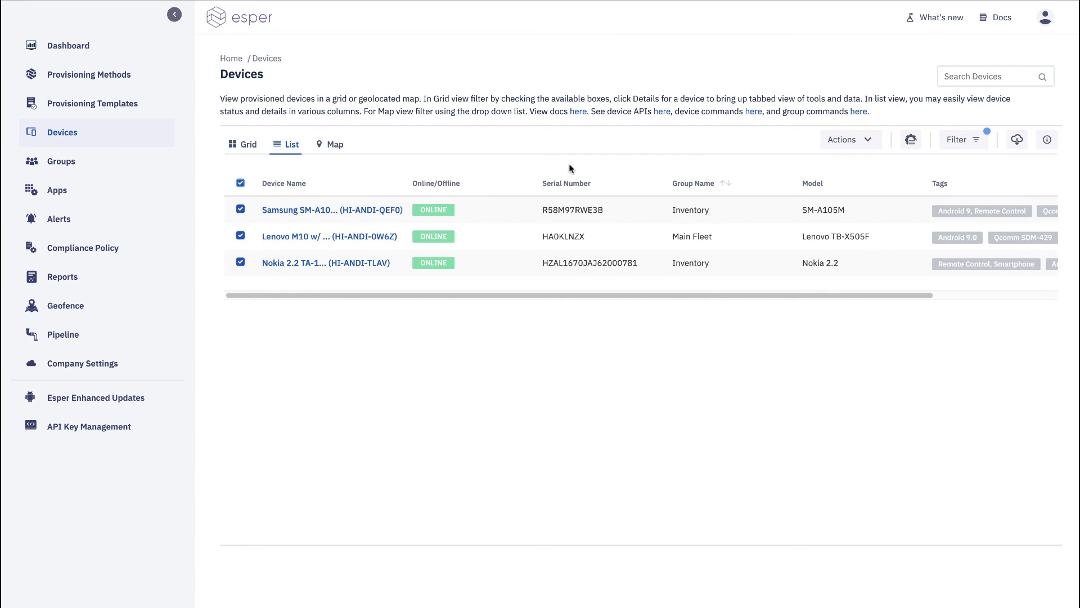
{"action": "left_click", "coordinate": [330, 147]}
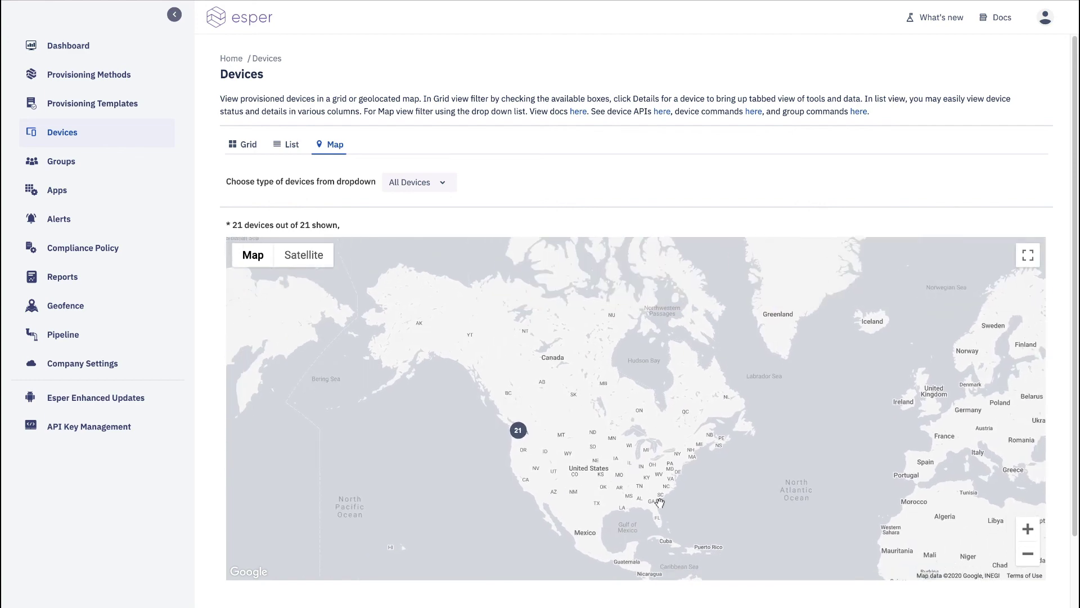
- Zoom the map in four levels, pan to the Washington device cluster, then return to Grid view
{"action": "left_click", "coordinate": [1028, 528]}
{"action": "left_click", "coordinate": [1028, 529]}
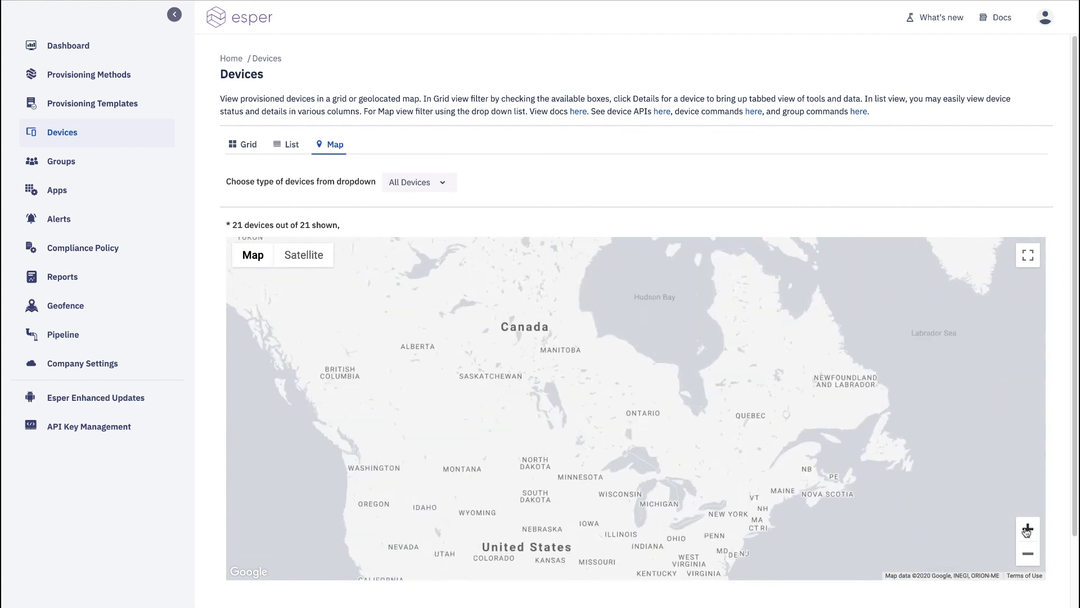
{"action": "left_click", "coordinate": [1027, 529]}
{"action": "left_click", "coordinate": [1027, 529]}
{"action": "left_click_drag", "start_coordinate": [1034, 370], "coordinate": [1054, 407]}
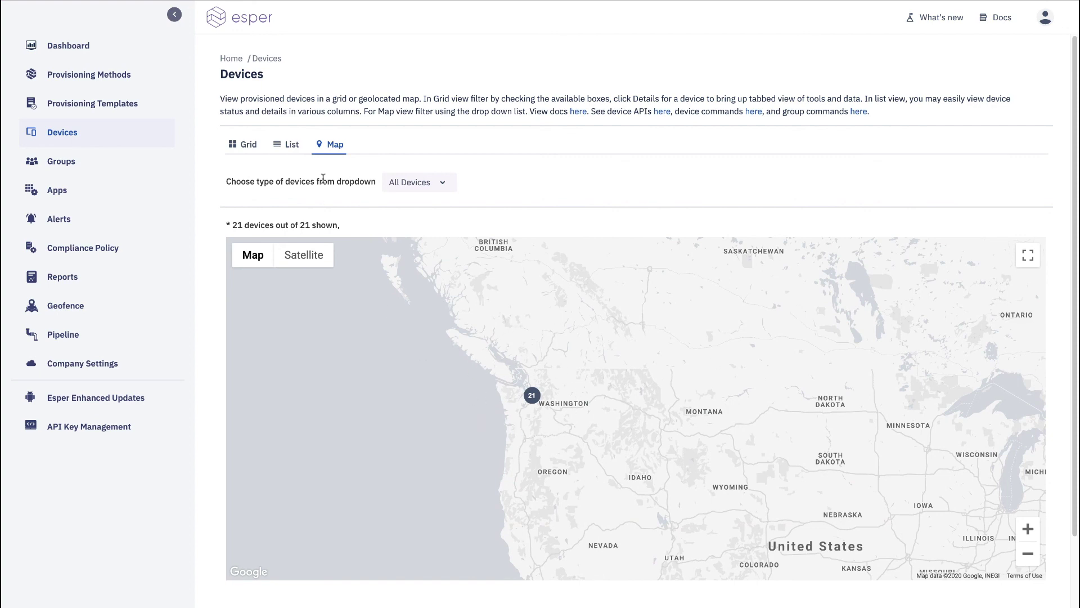
{"action": "left_click", "coordinate": [241, 145]}
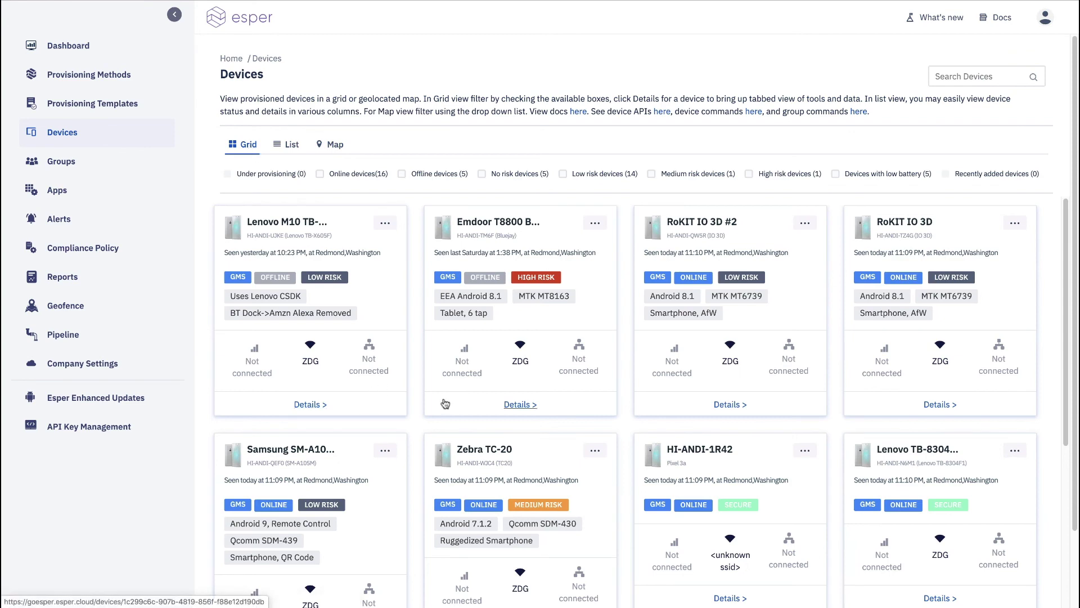
{"action": "scroll", "coordinate": [445, 403], "scroll_direction": "down", "scroll_amount": 5}
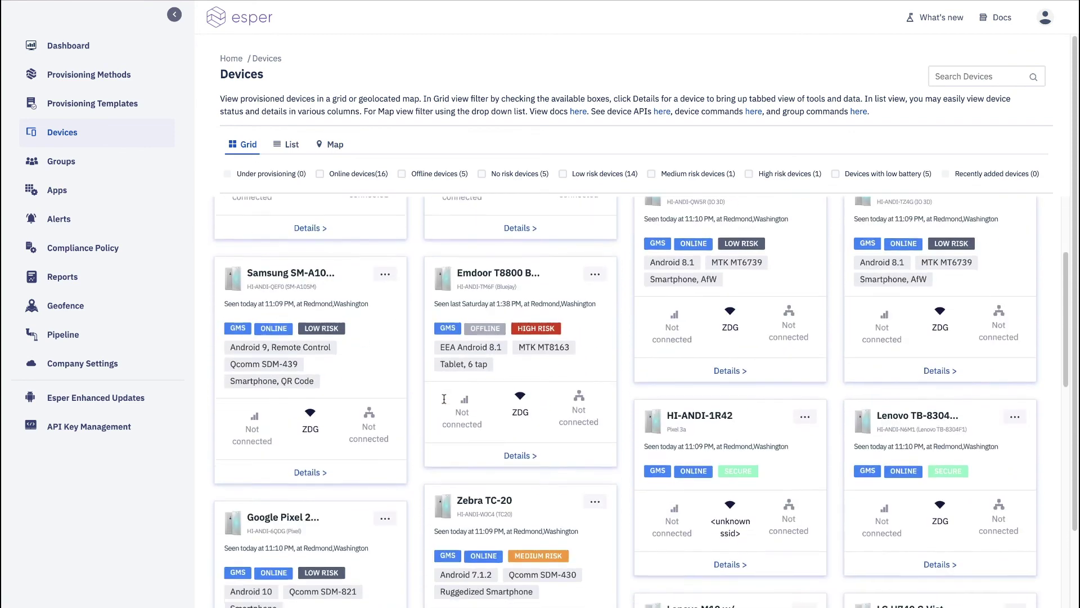
{"action": "scroll", "coordinate": [445, 404], "scroll_direction": "down", "scroll_amount": 5}
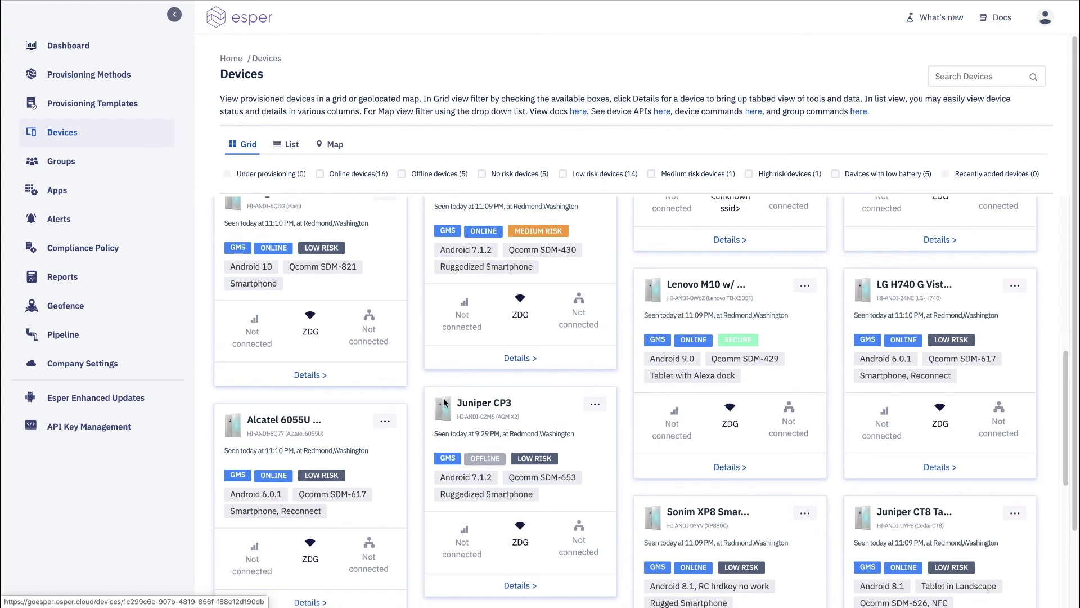